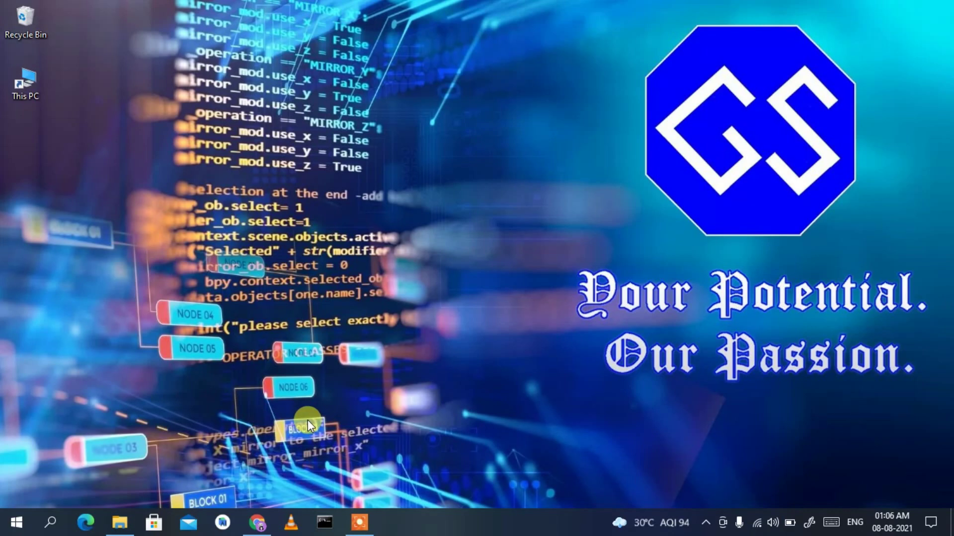
Step: Search Google for 'php download' in Chrome and open the php.net Downloads page
click(257, 523)
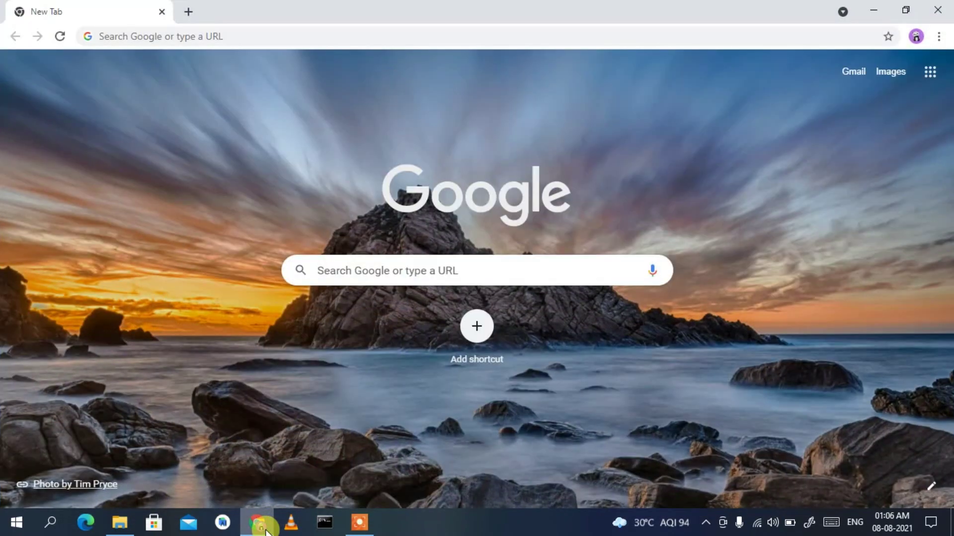
click(418, 38)
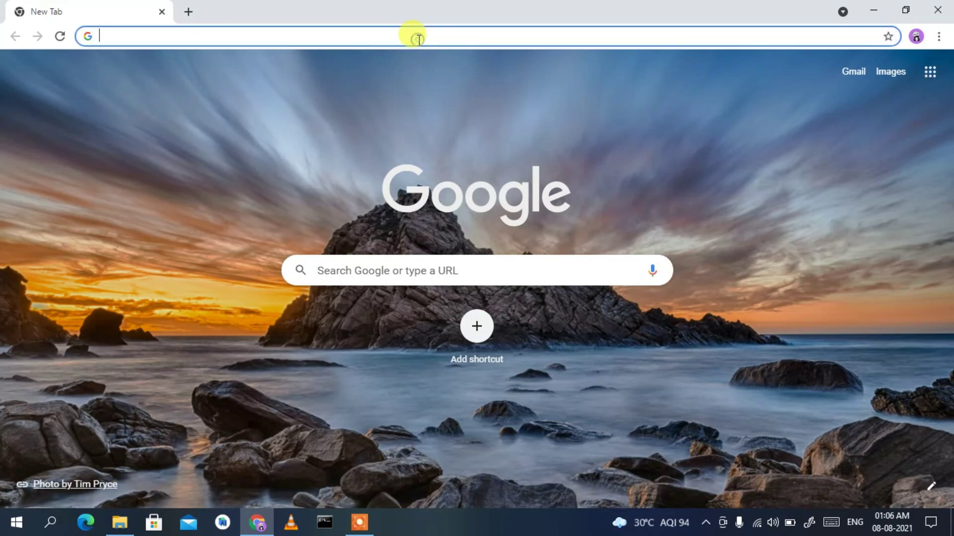
text(php )
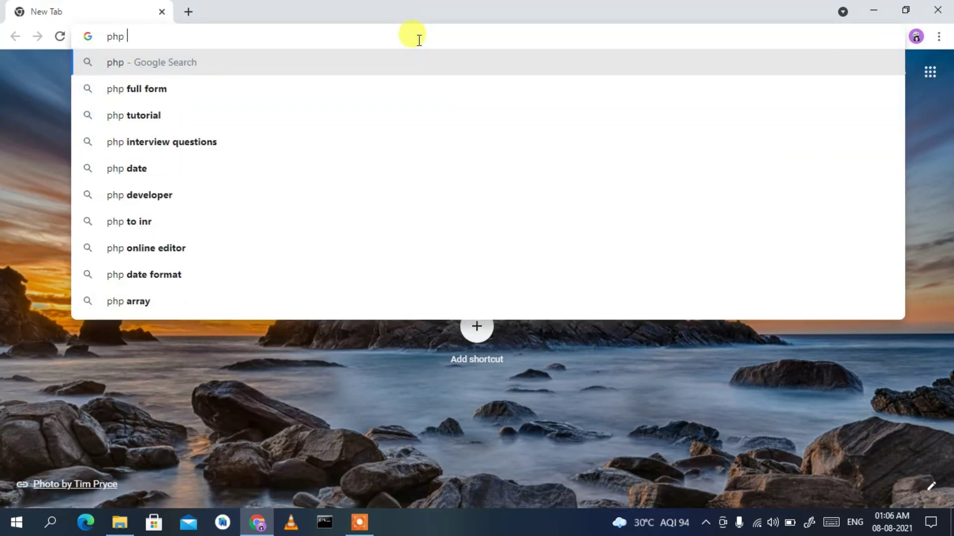
text(do)
key(Down)
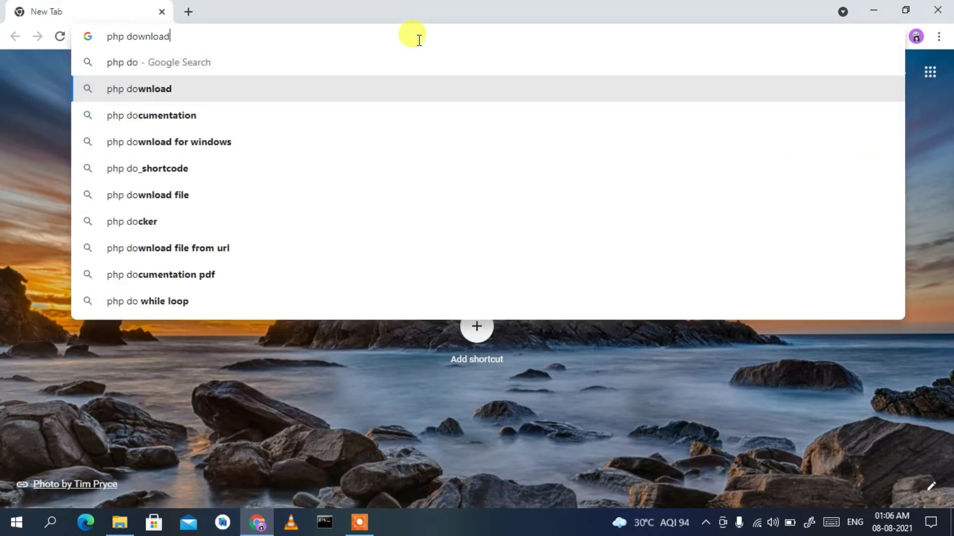
key(Return)
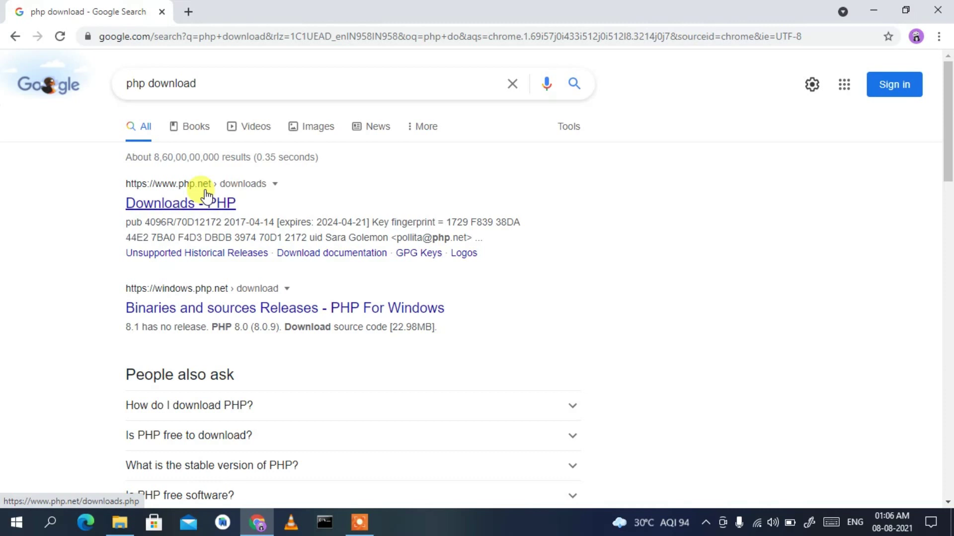
click(171, 201)
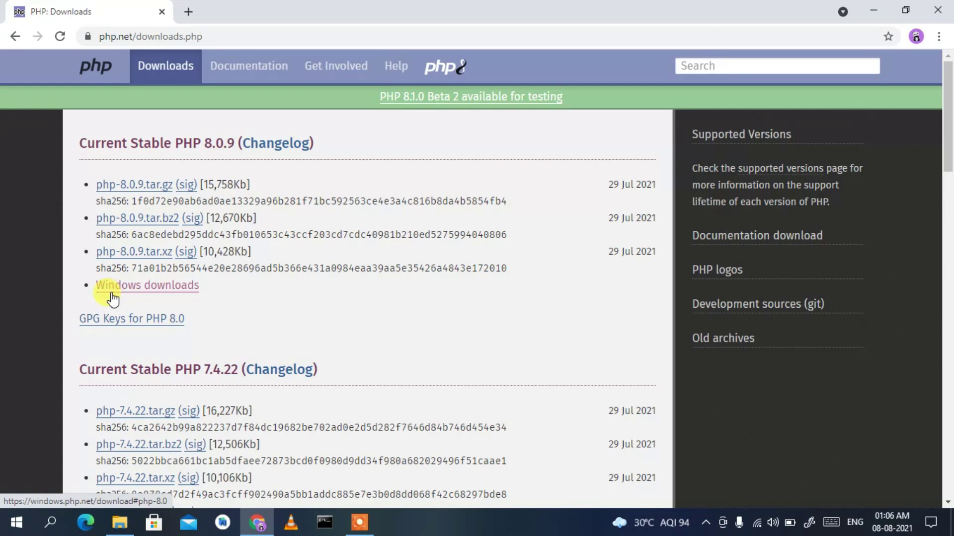
Step: Start downloading the PHP 8.0 VS16 x64 Thread Safe zip from the Windows downloads page
click(184, 294)
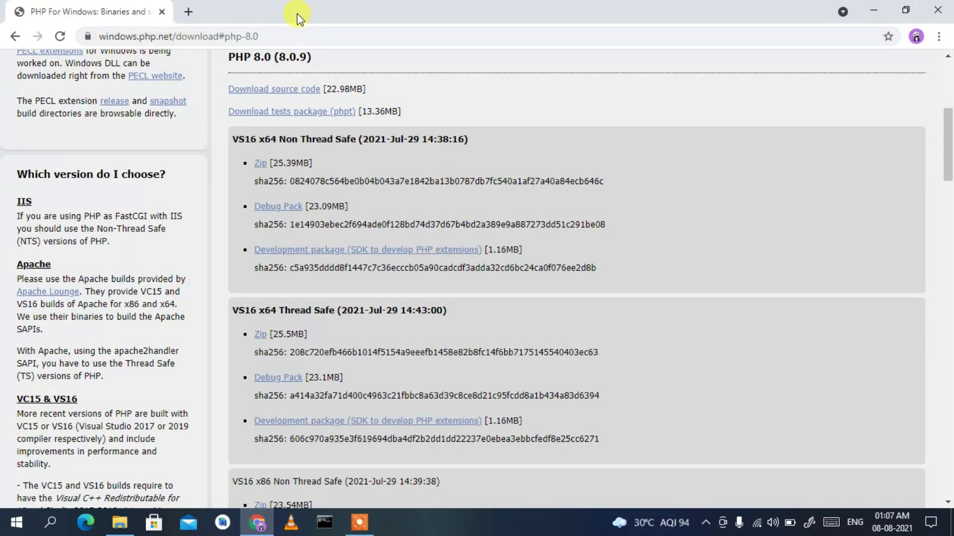
scroll(432, 82, down, 2)
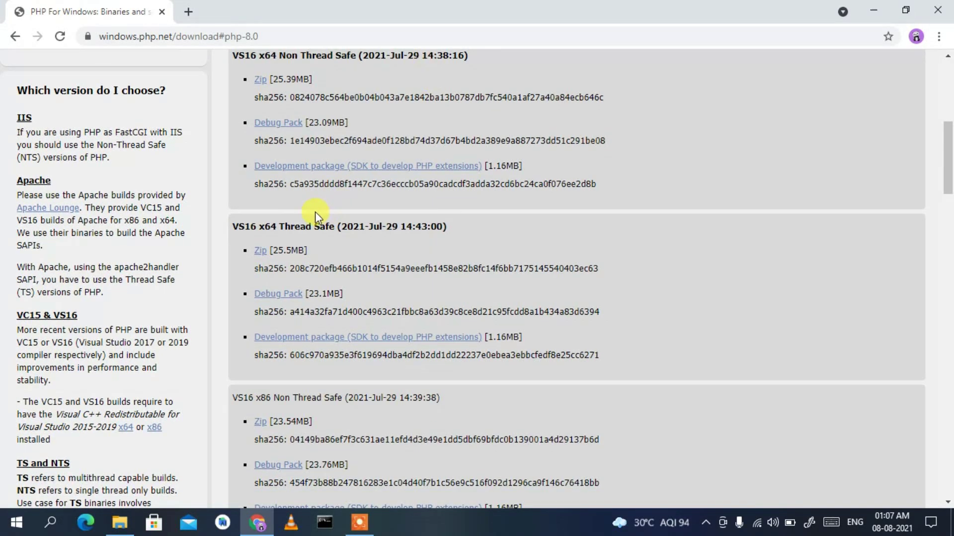
drag(278, 226, 358, 224)
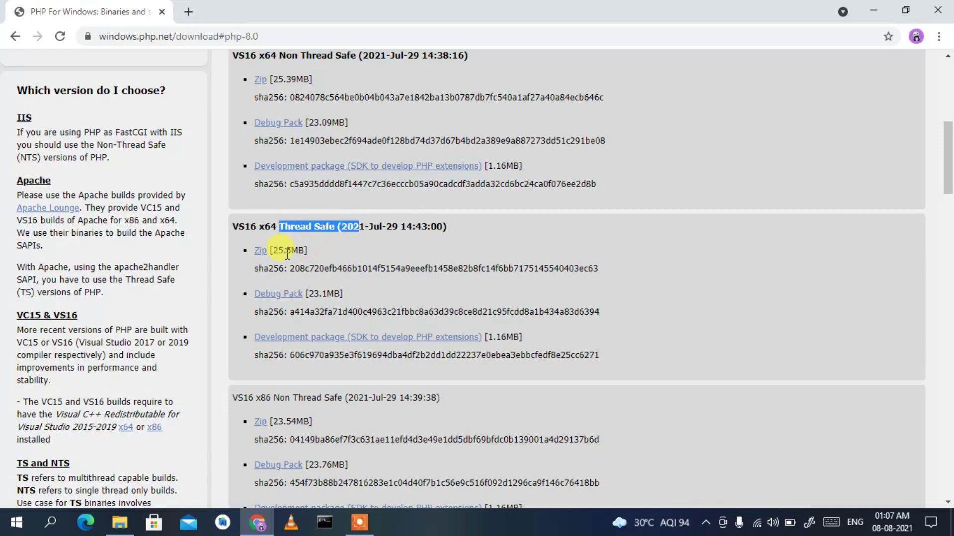
click(258, 254)
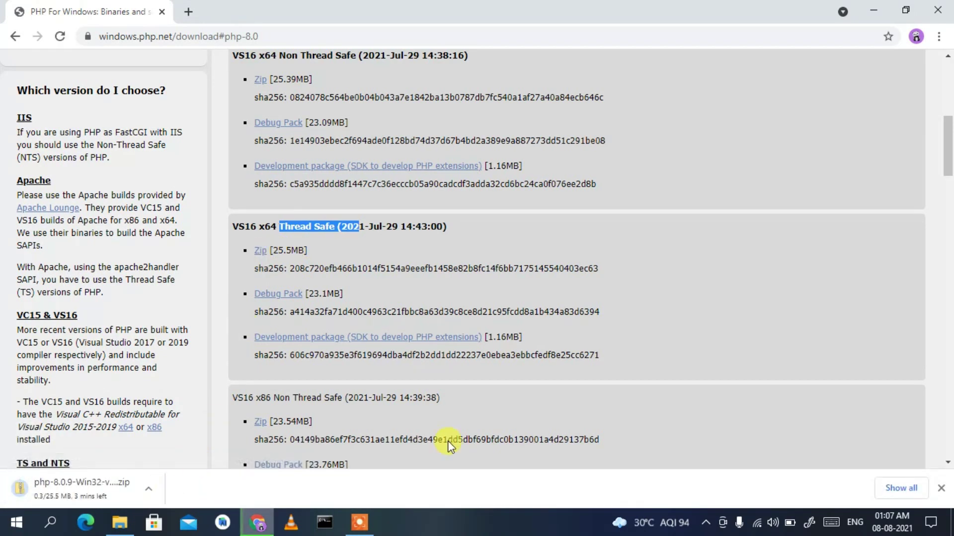
Step: Cancel the php-8.0.9 zip download, remove it from the downloads list, and minimize Chrome
click(903, 489)
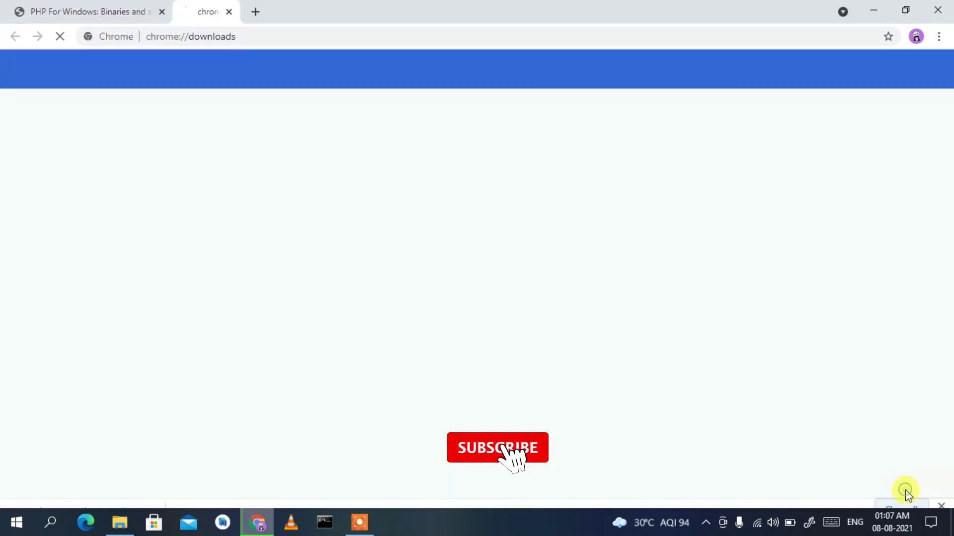
click(342, 243)
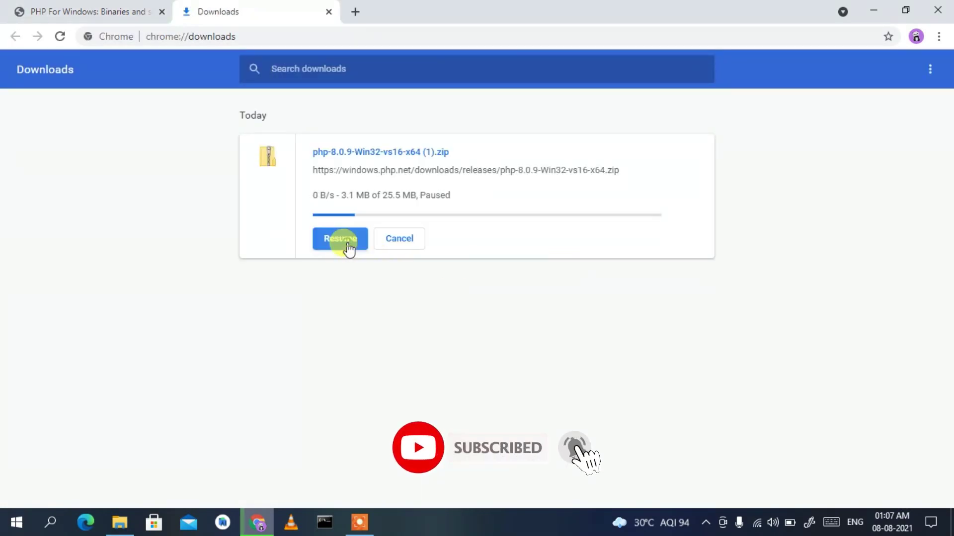
click(391, 241)
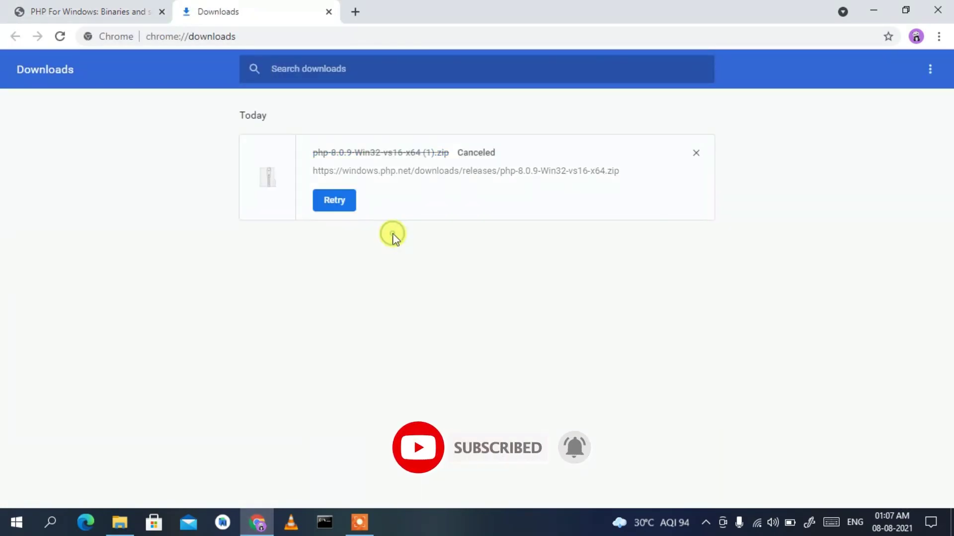
click(696, 152)
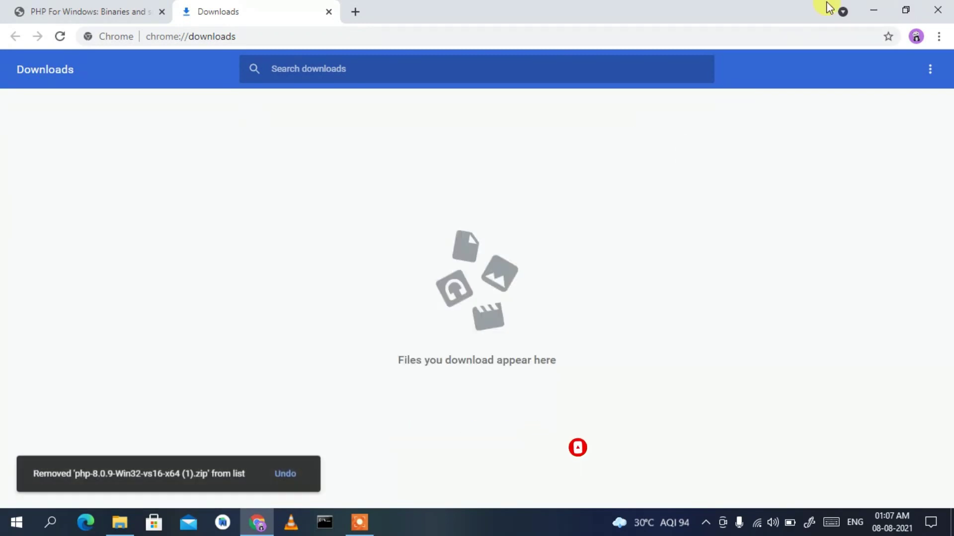
click(875, 7)
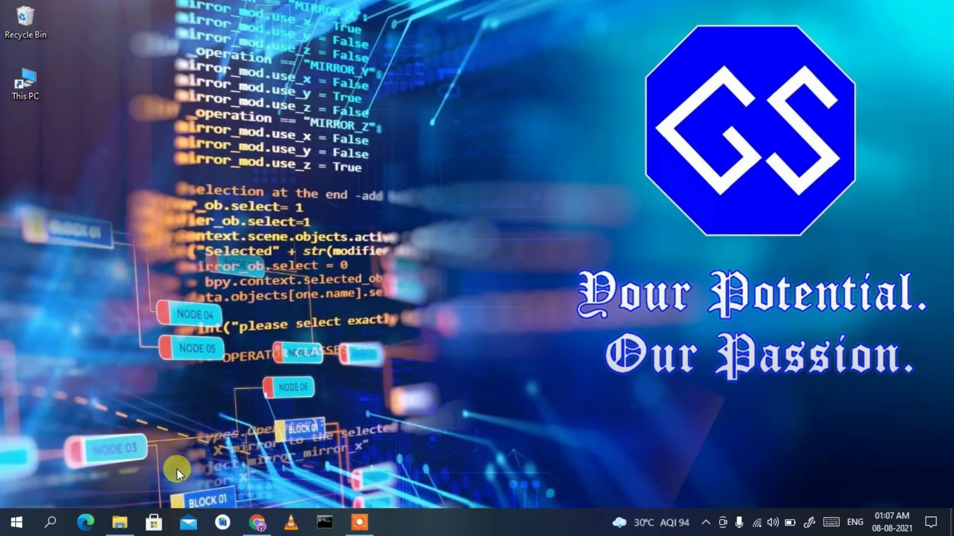
Step: Extract the PHP 8.0.9 zip in Downloads\software into the suggested php-8.0.9-Win32-vs16-x64 folder
click(121, 521)
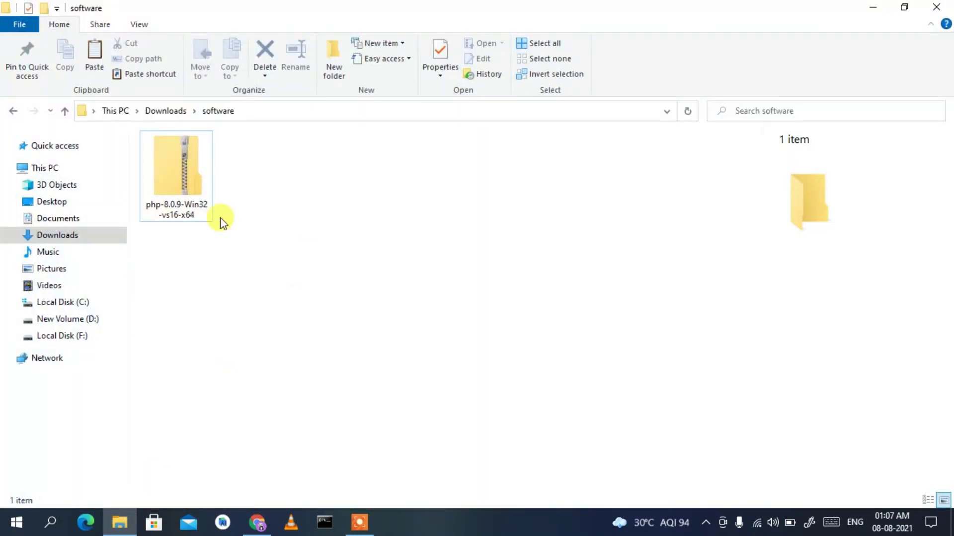
click(180, 180)
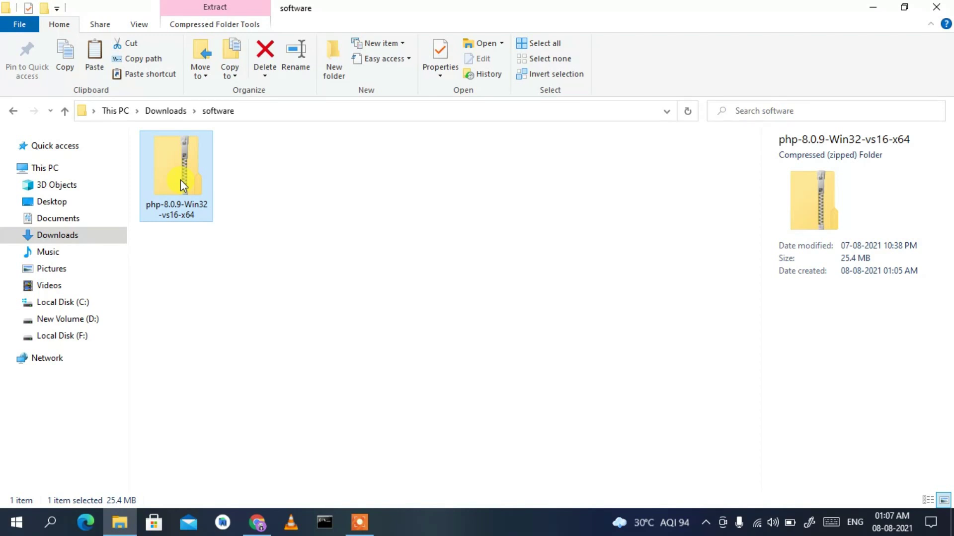
right_click(182, 186)
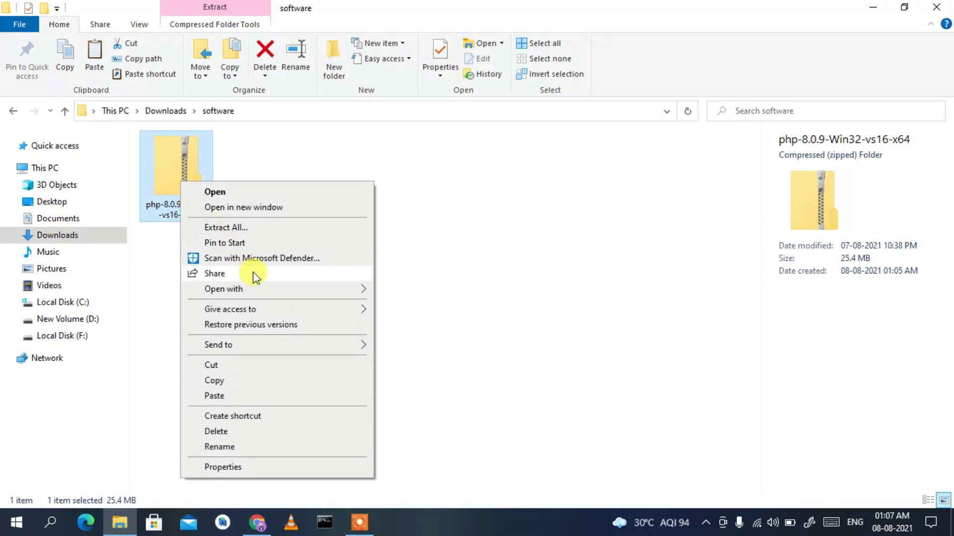
click(251, 227)
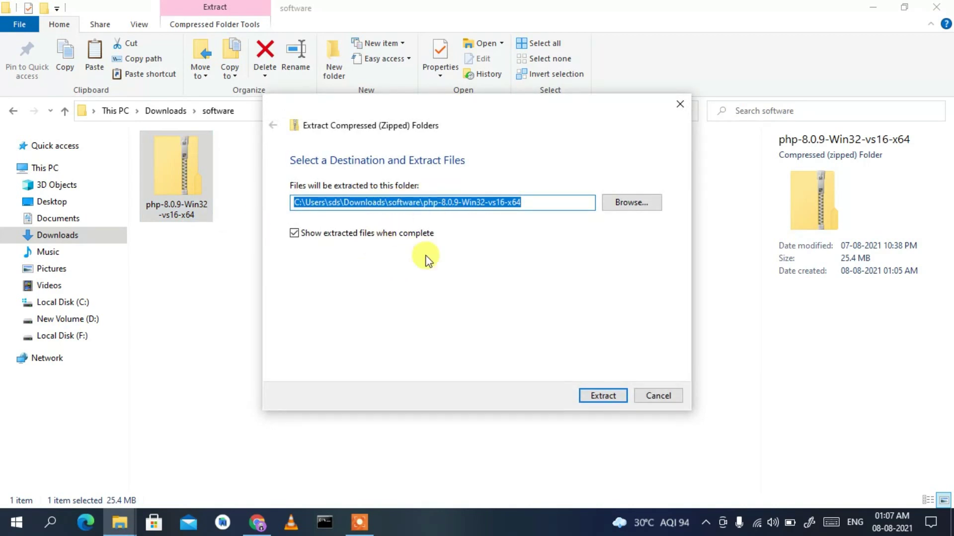
click(611, 400)
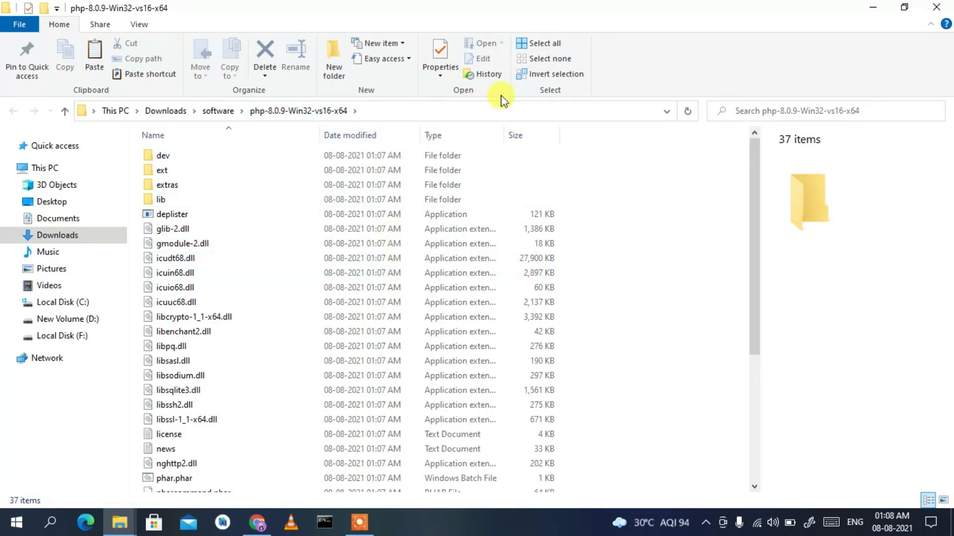
click(938, 6)
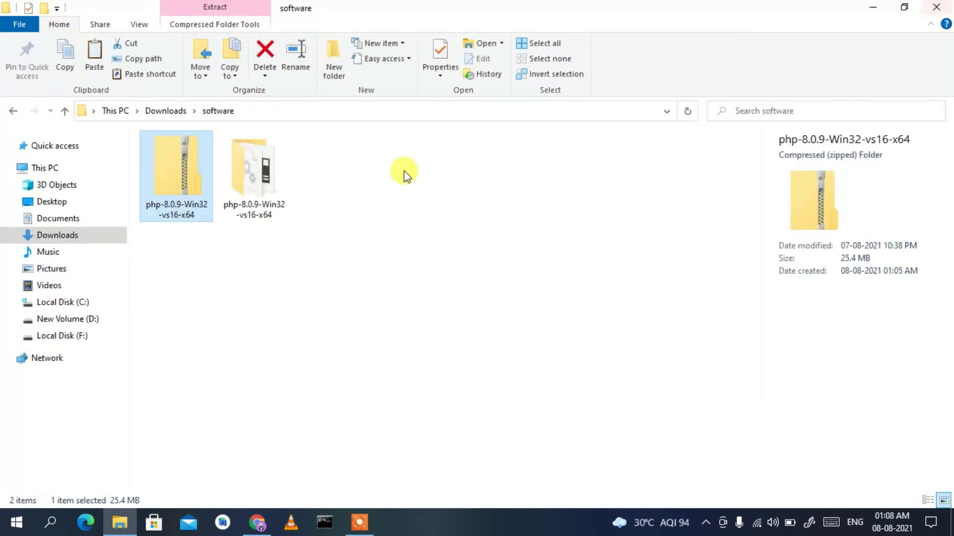
Step: Rename the extracted folder from php-8.0.9-Win32-vs16-x64 to php-8.0.9
click(248, 204)
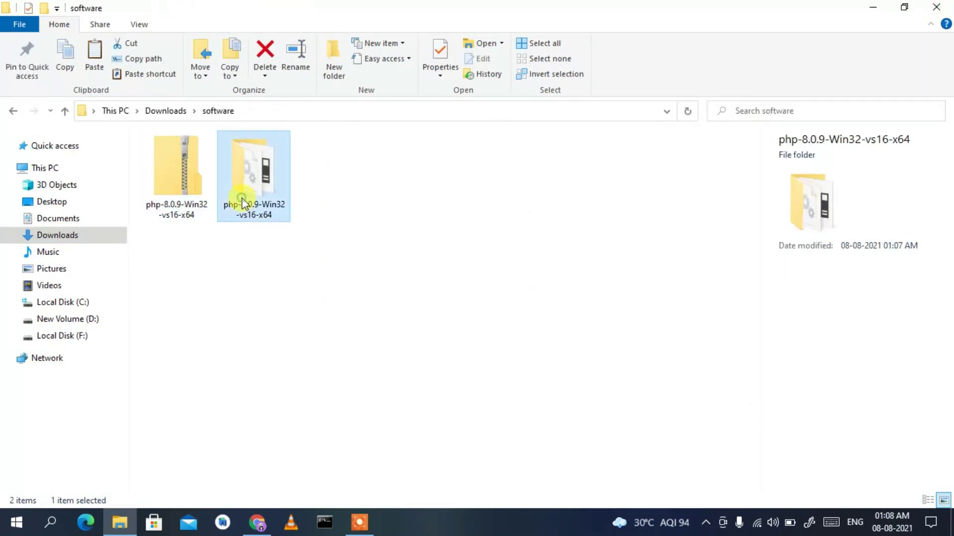
right_click(276, 207)
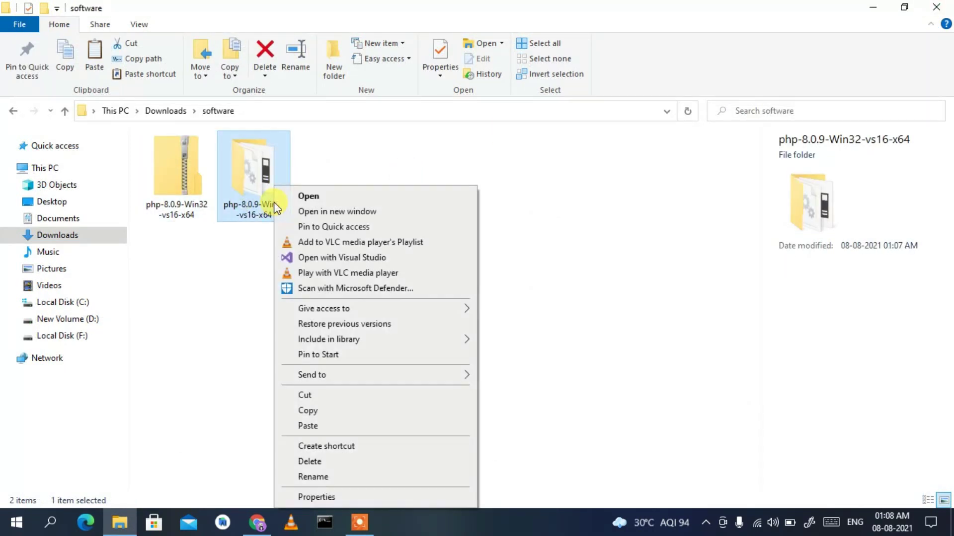
click(323, 476)
drag(286, 217, 260, 203)
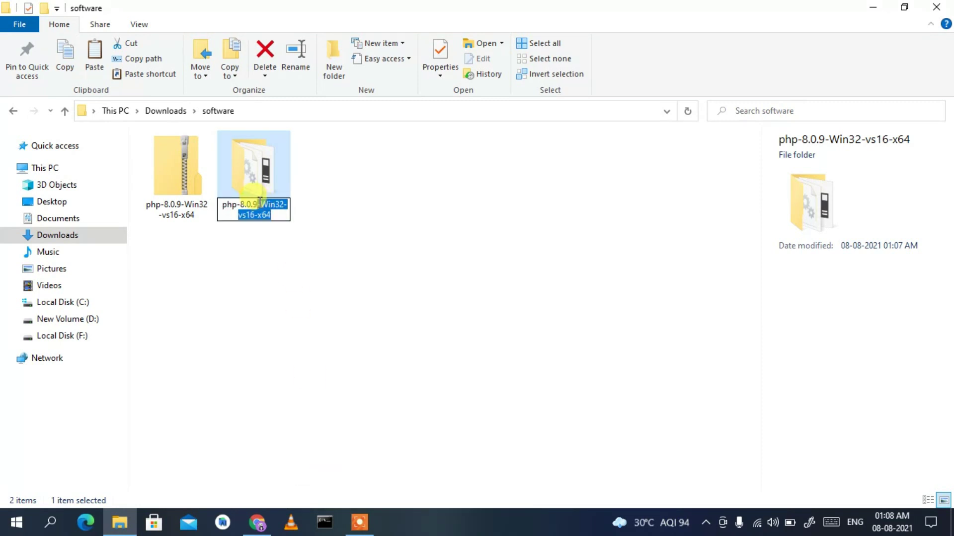
key(BackSpace)
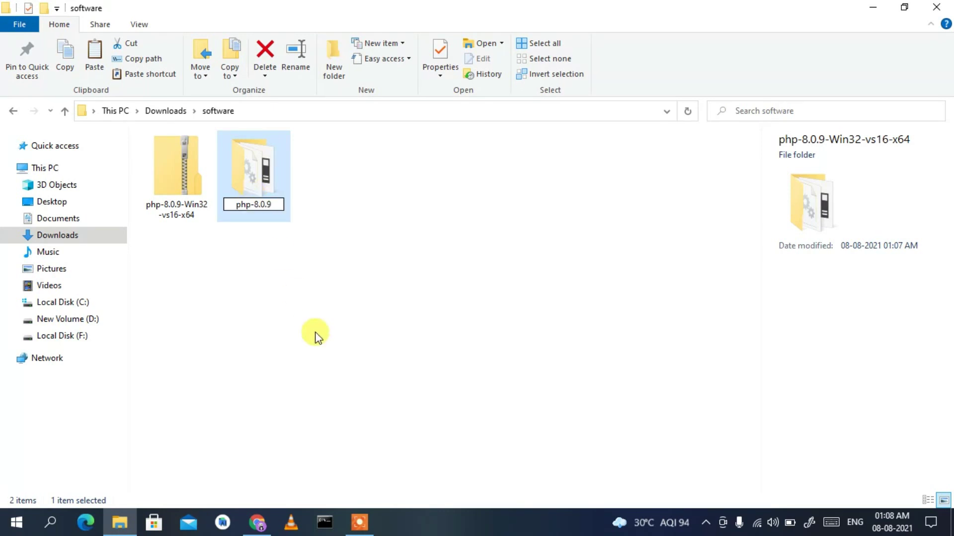
key(Return)
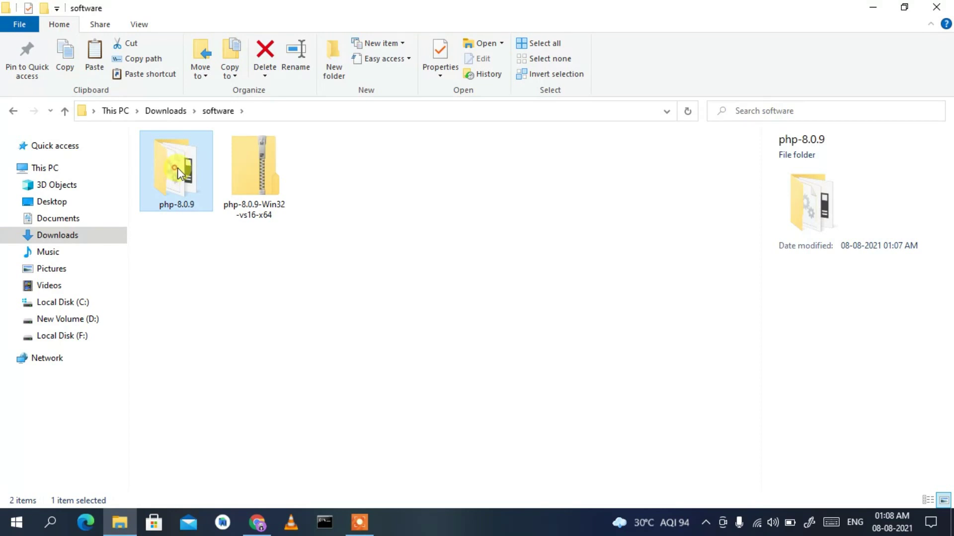
Step: Move the php-8.0.9 folder to Local Disk (C:) and open it
right_click(177, 168)
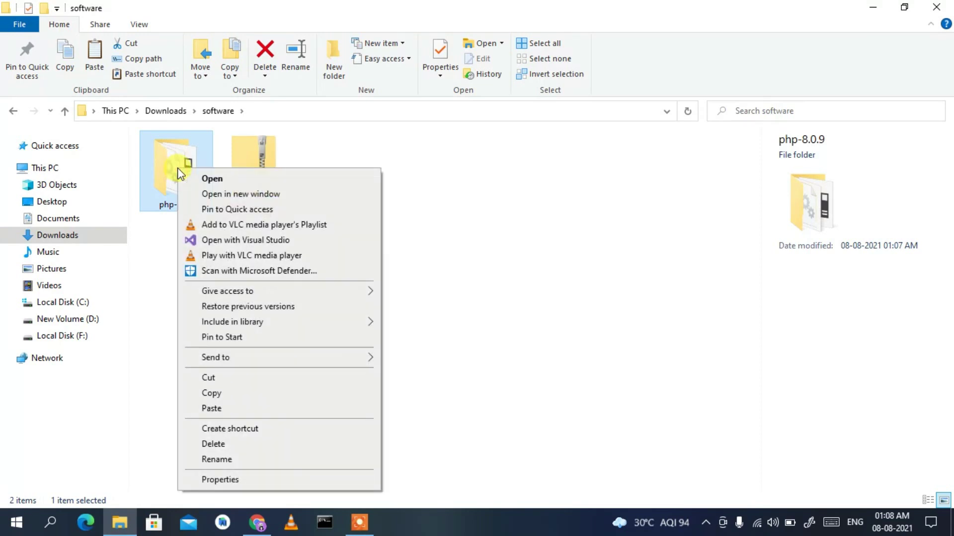
click(220, 378)
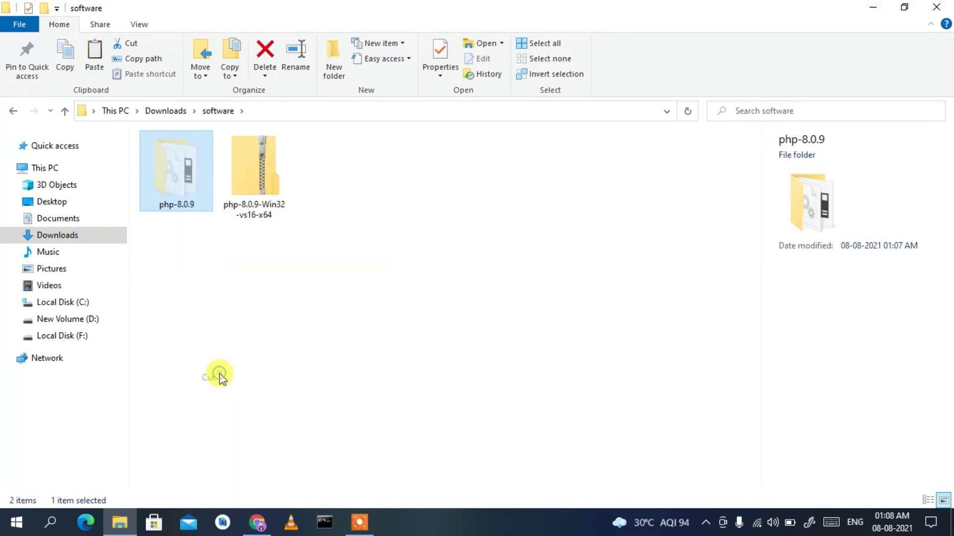
click(68, 308)
right_click(227, 322)
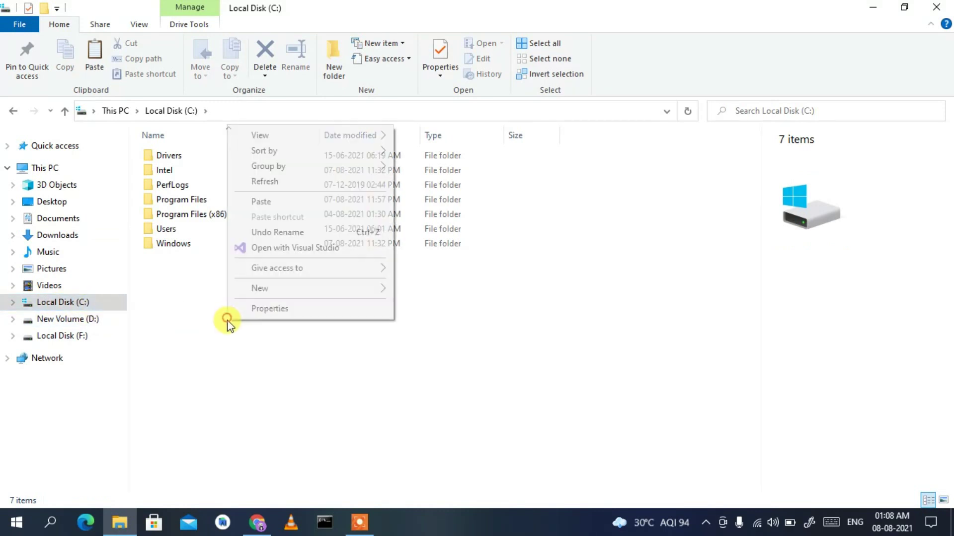
click(279, 203)
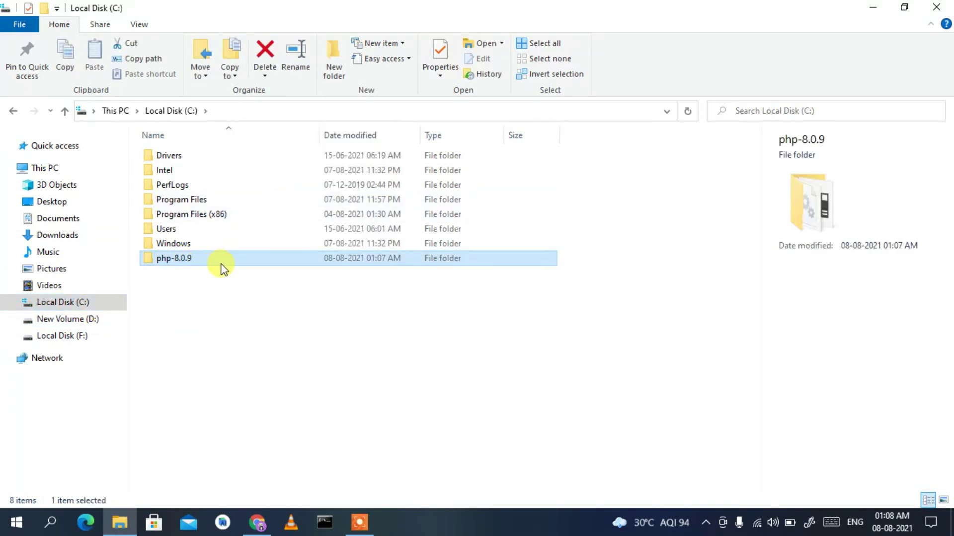
mouse_move(170, 260)
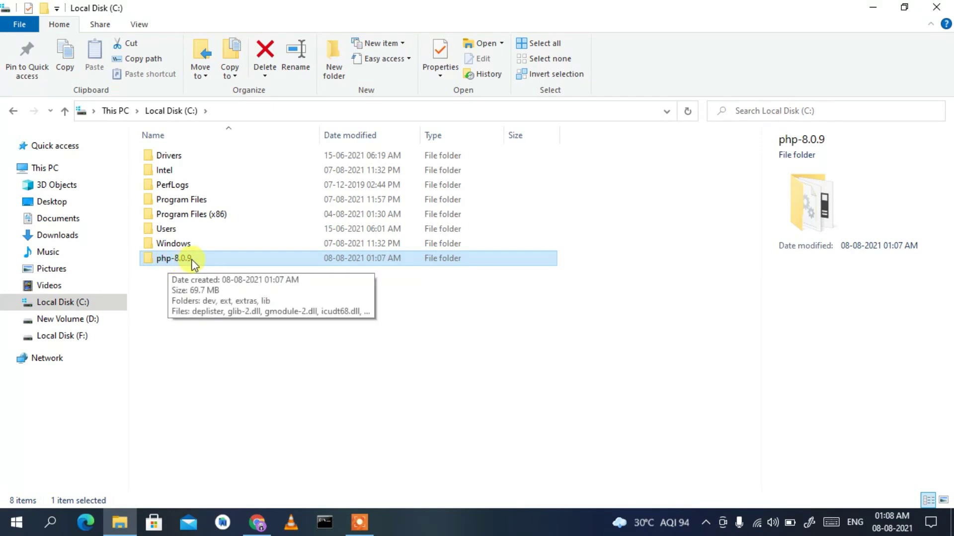
double_click(208, 258)
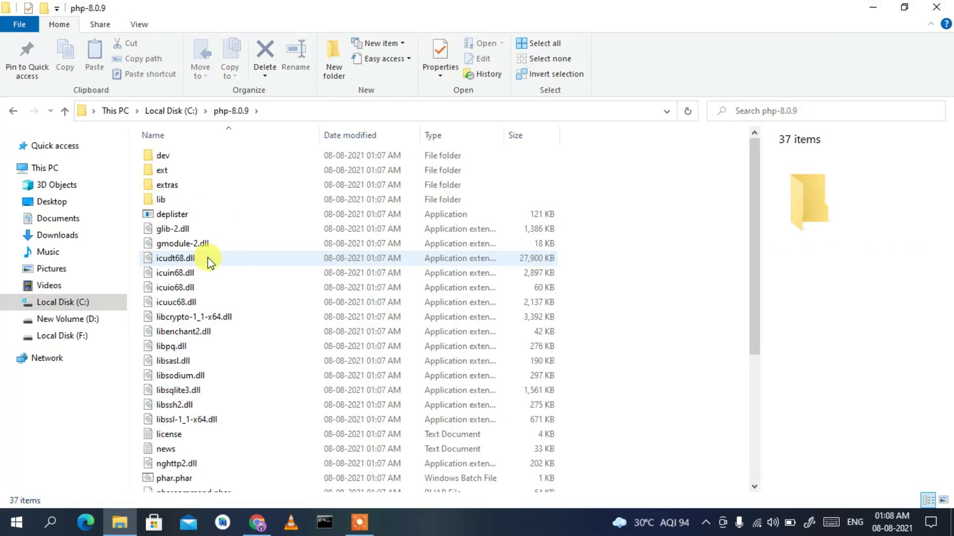
Step: Copy the C:\php-8.0.9 path from the address bar and search Windows for 'environ'
click(342, 114)
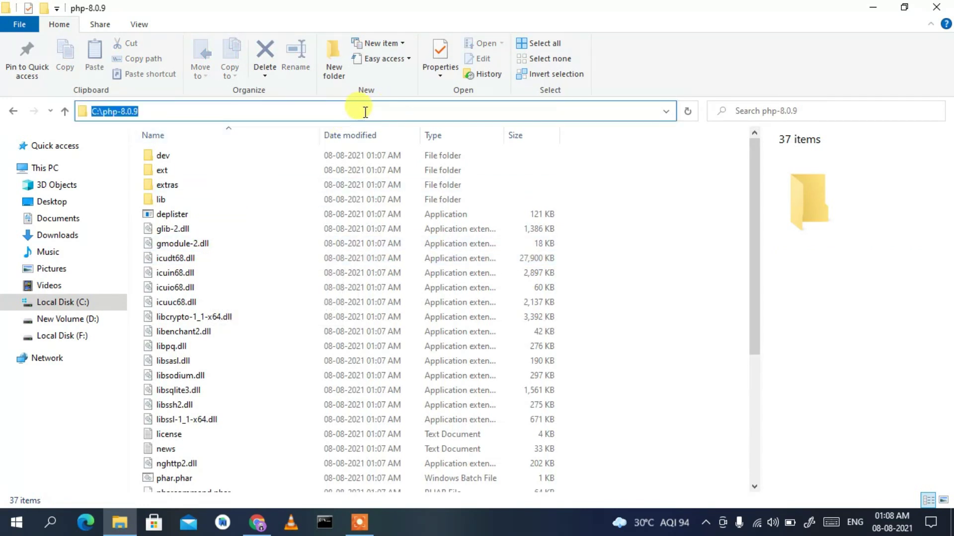
right_click(365, 112)
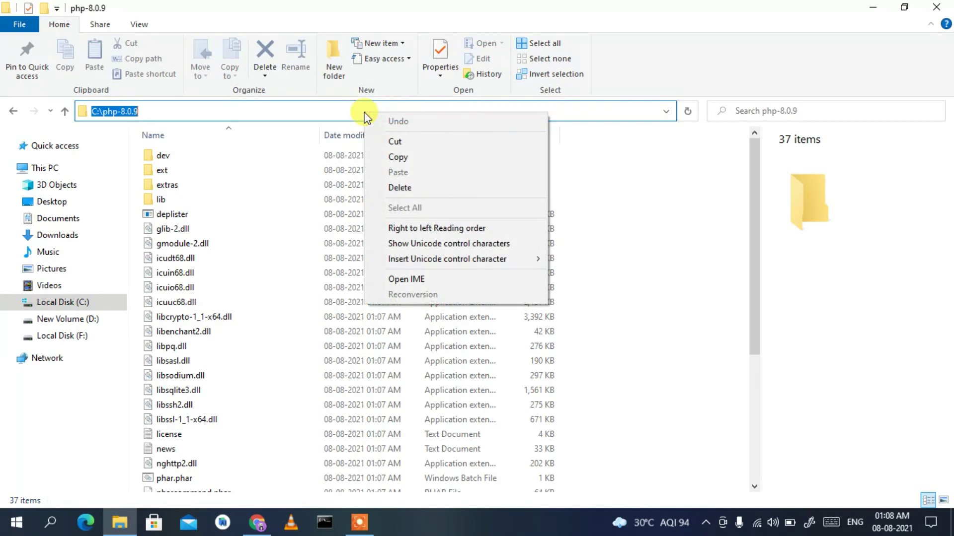
click(401, 157)
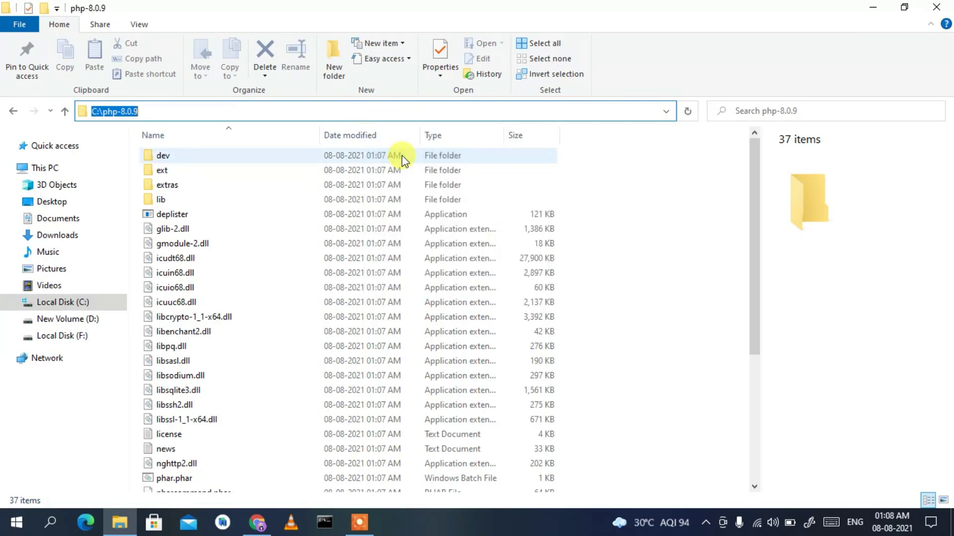
click(52, 522)
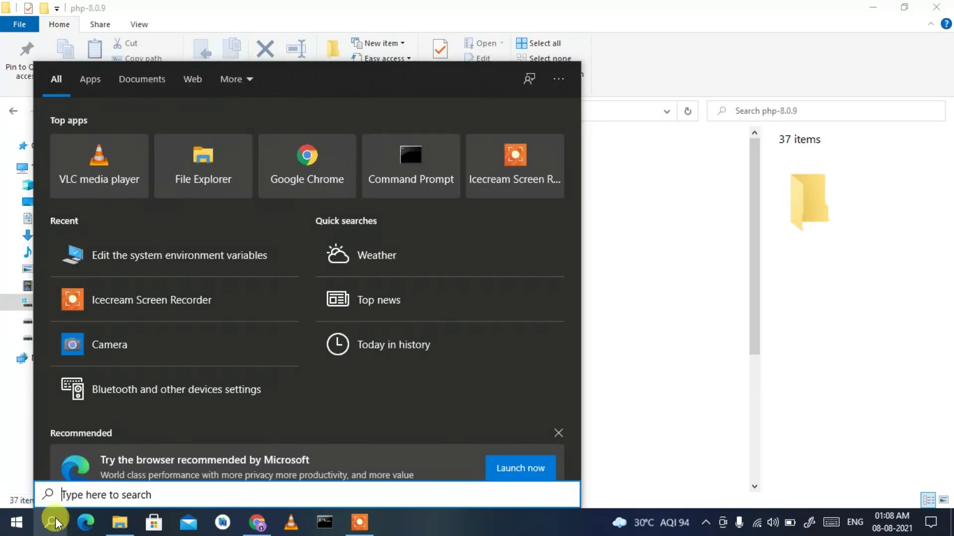
text(environ)
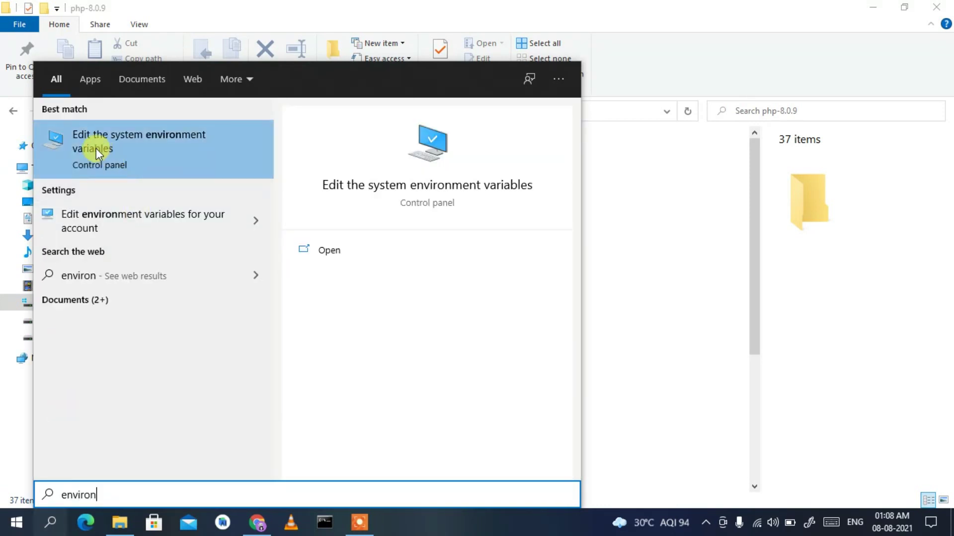
Step: Add C:\php-8.0.9 as a new entry in the system Path variable and confirm all dialogs
click(151, 146)
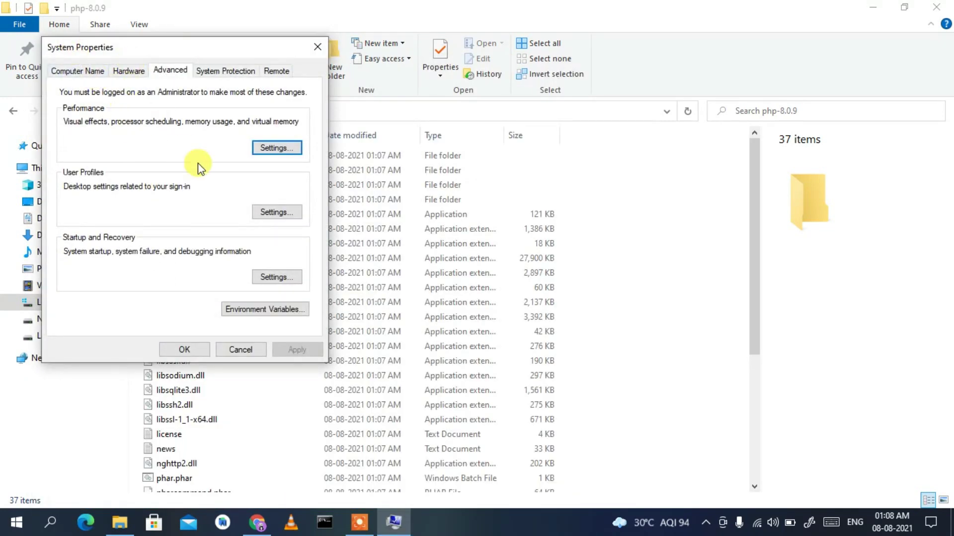
click(275, 310)
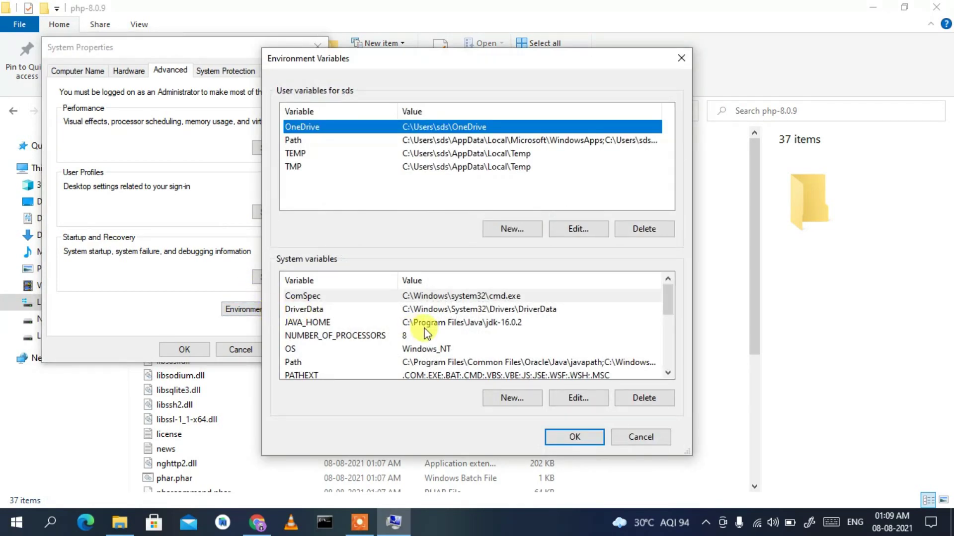
click(408, 363)
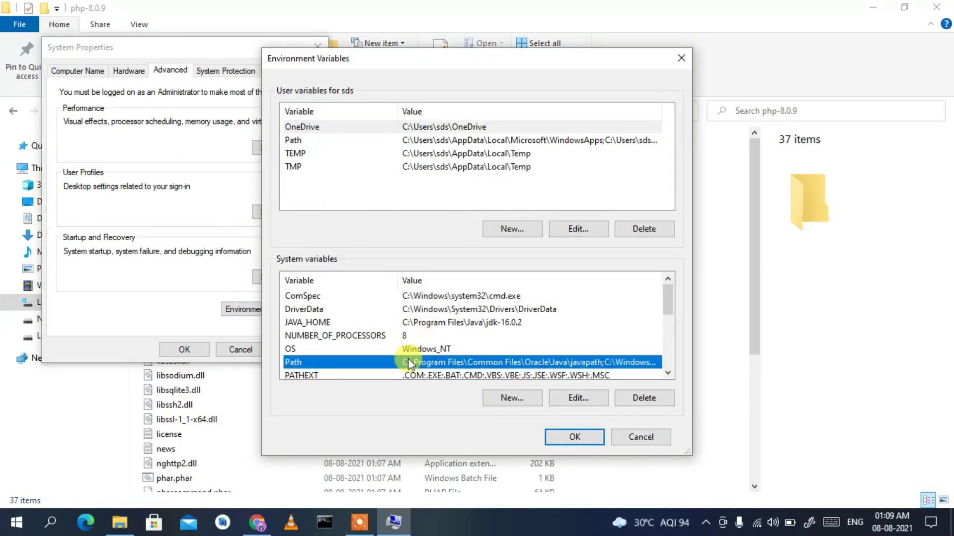
click(569, 399)
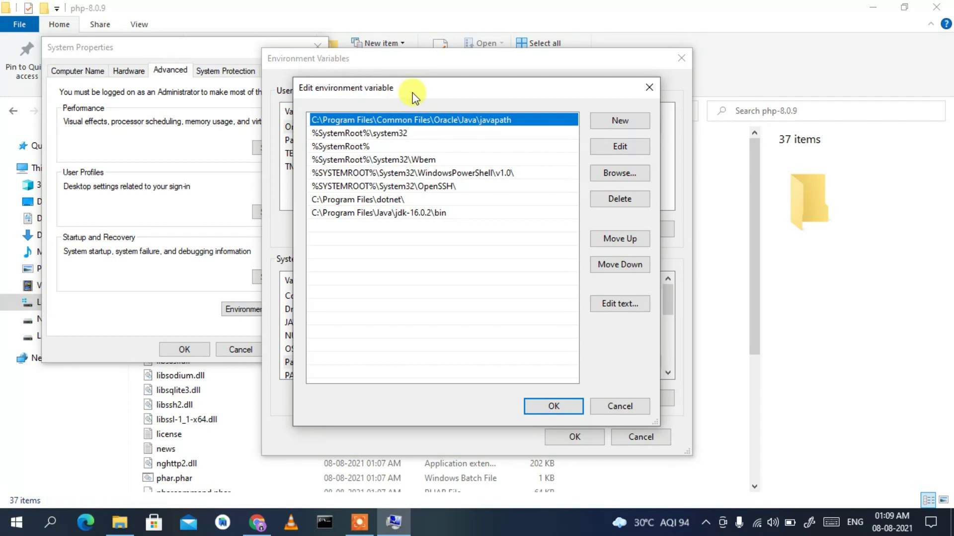
click(611, 127)
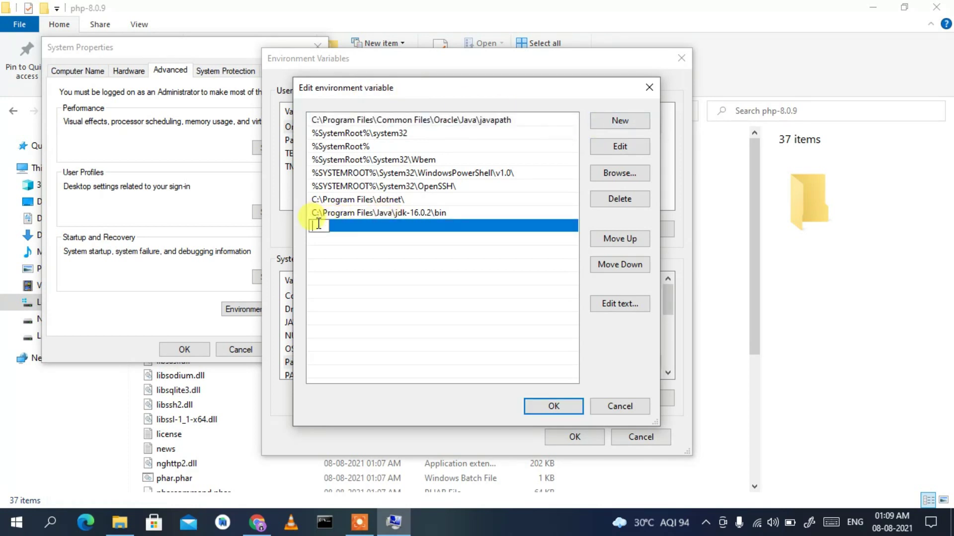
right_click(318, 225)
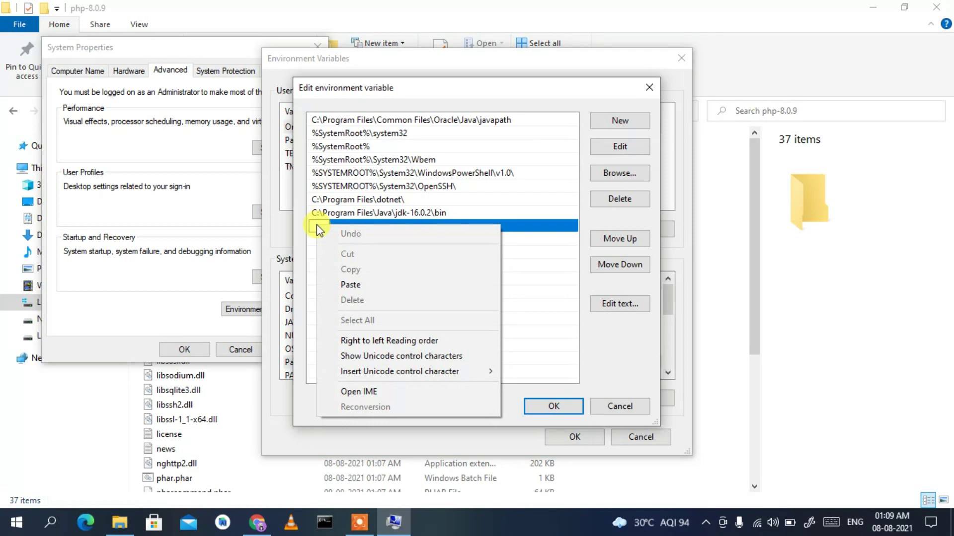
click(361, 285)
click(371, 273)
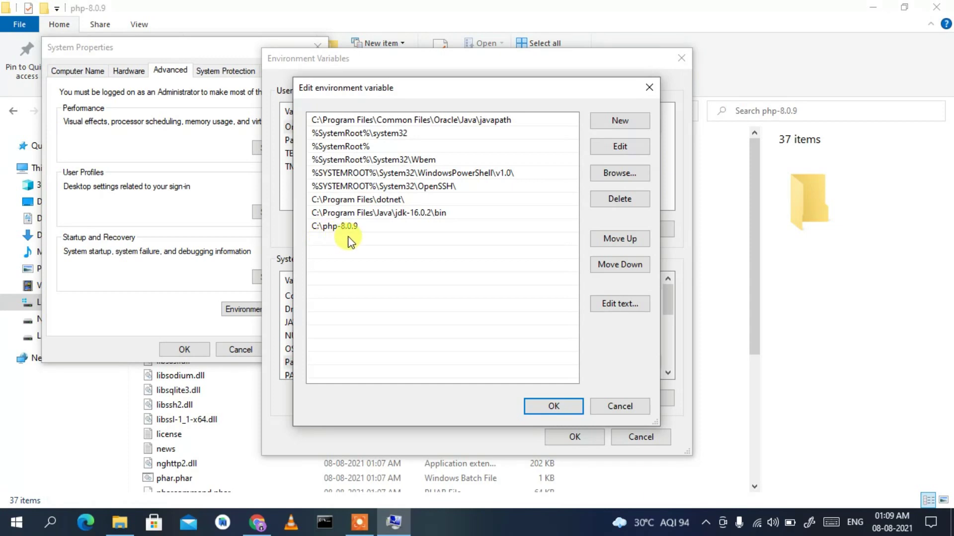
click(564, 405)
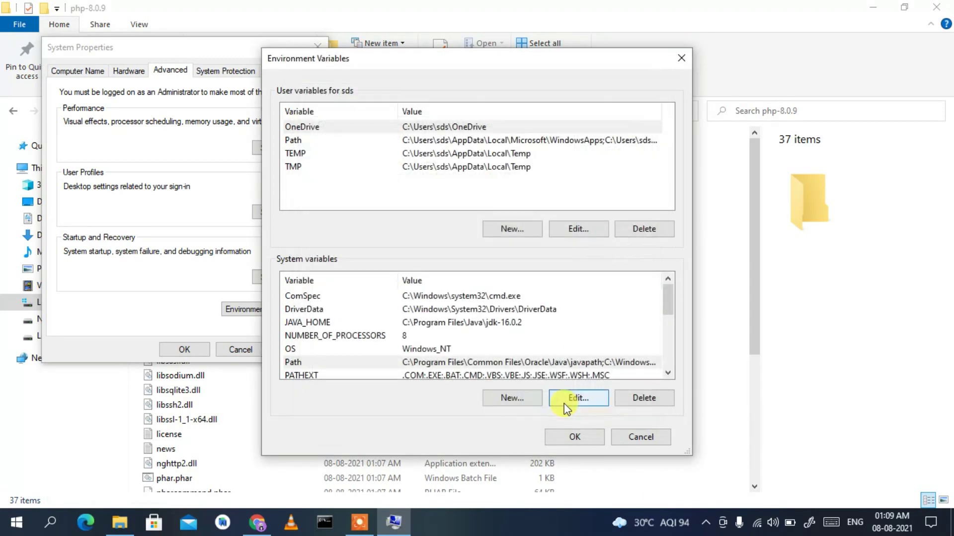
click(572, 437)
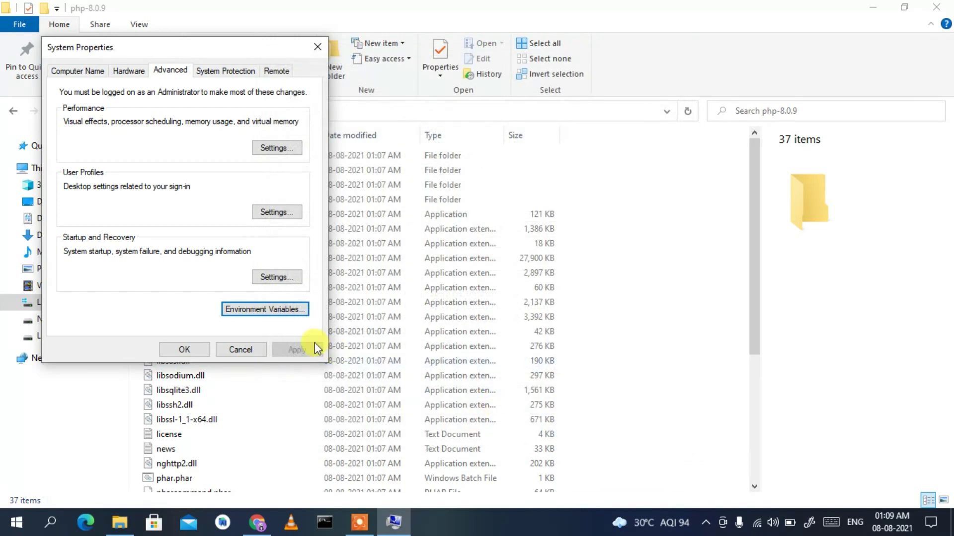
click(185, 350)
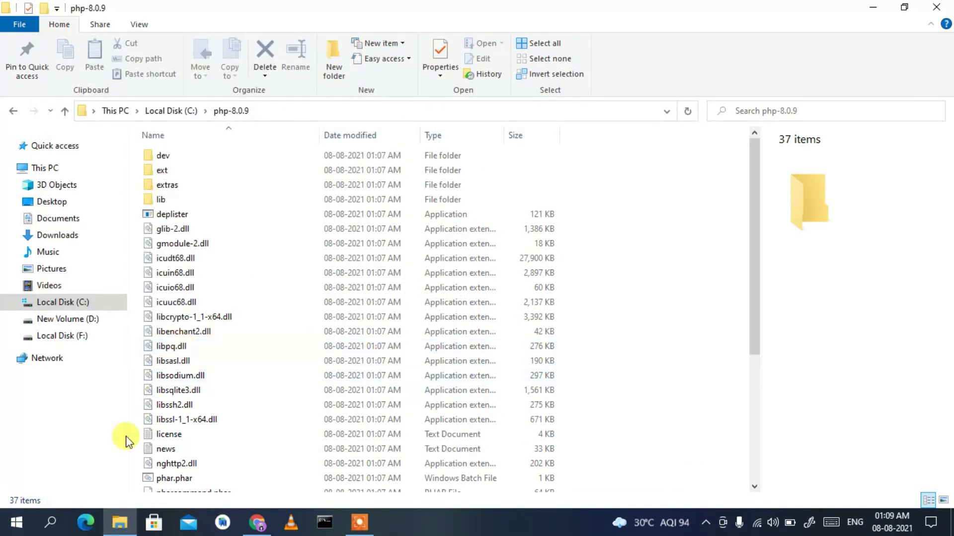
Step: Run php --version in Command Prompt to confirm PHP 8.0.9 (cli), then close the console and Explorer
click(52, 522)
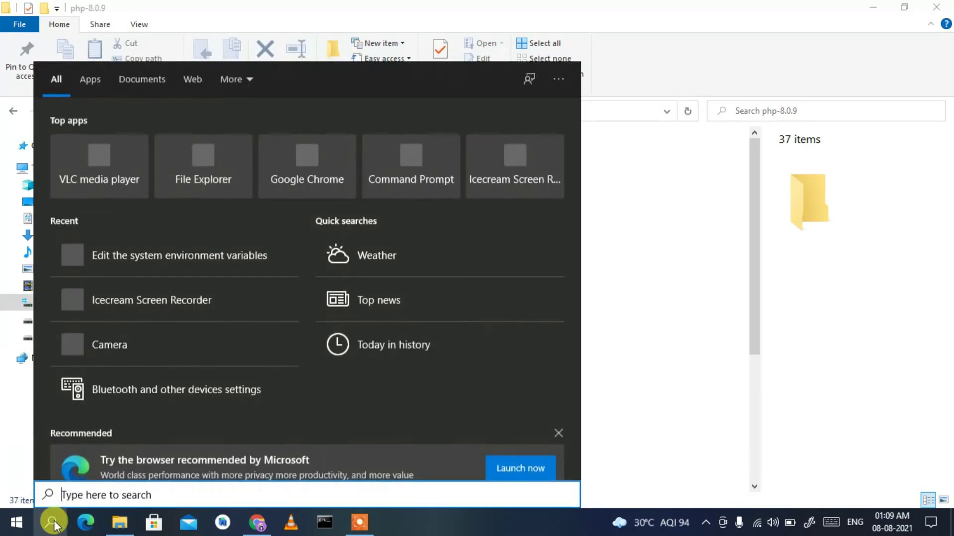
text(cmd)
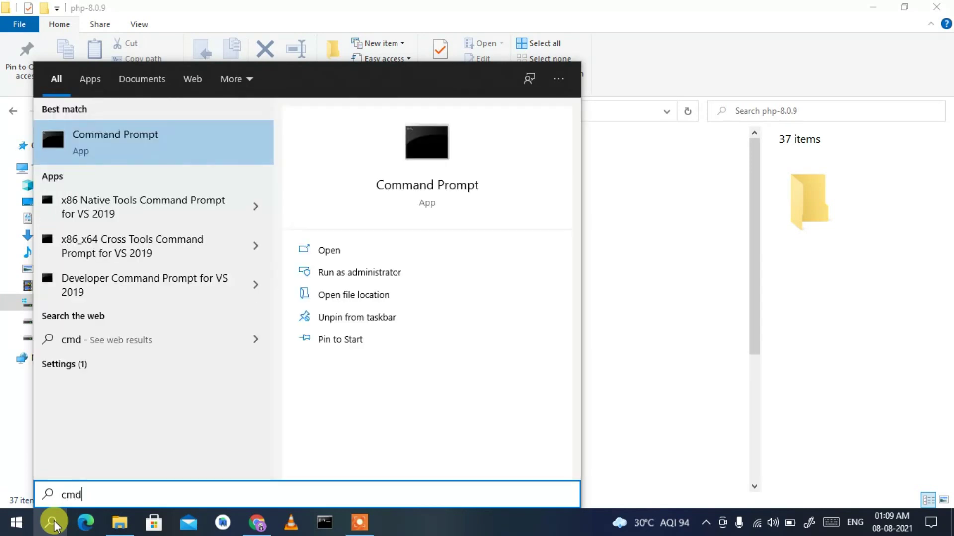
key(Return)
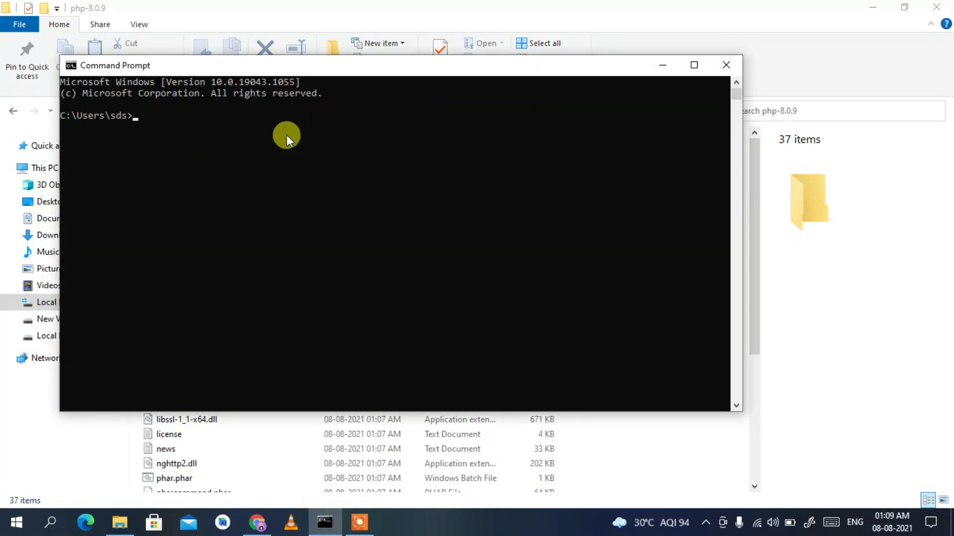
text(ph)
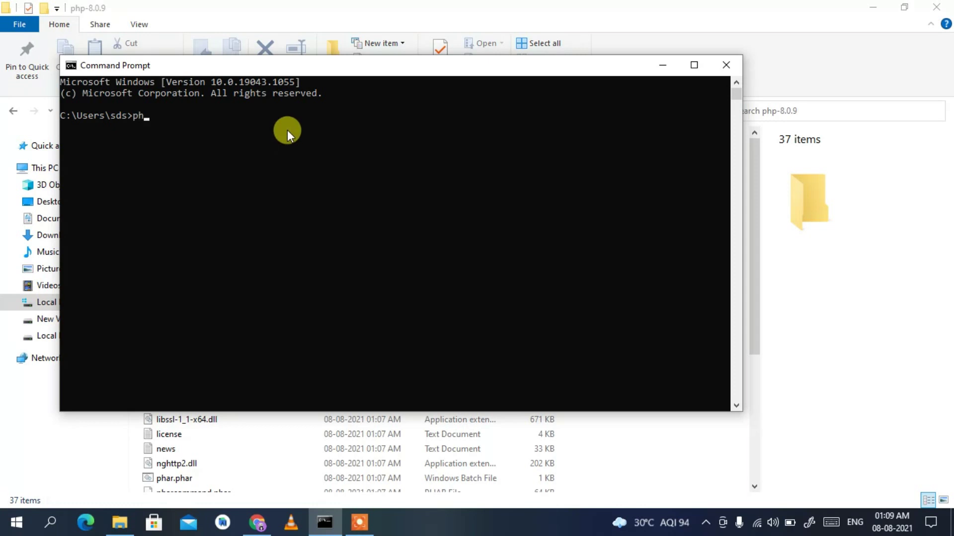
text(p --version)
key(Return)
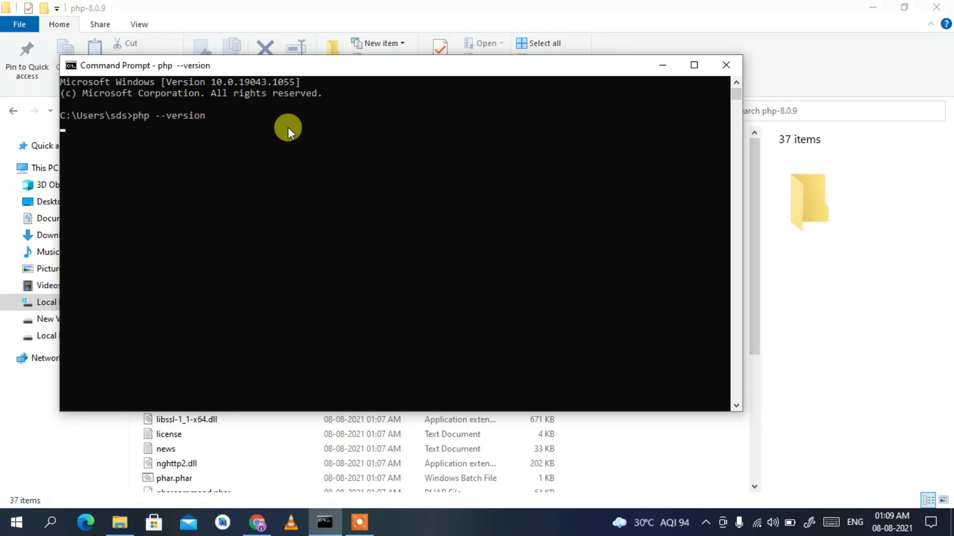
click(61, 124)
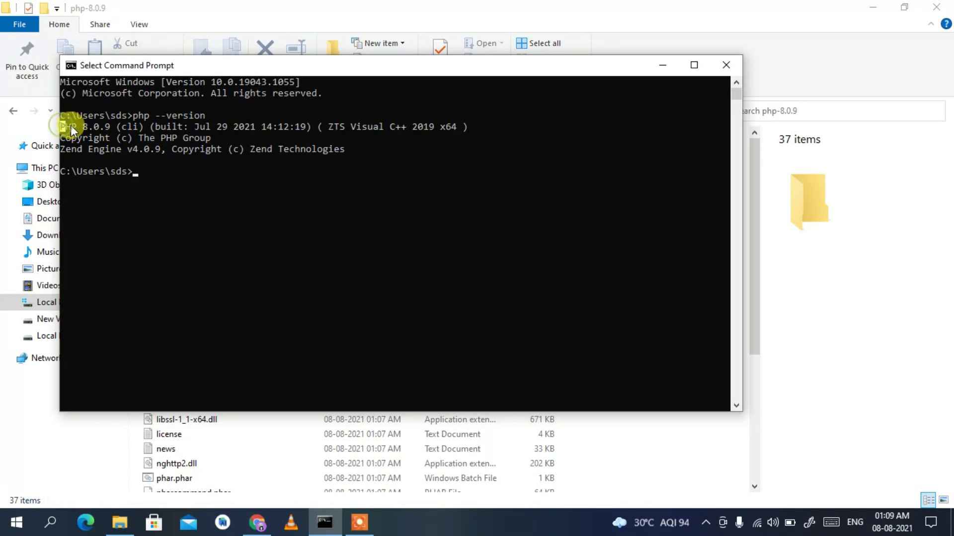
drag(165, 131, 169, 131)
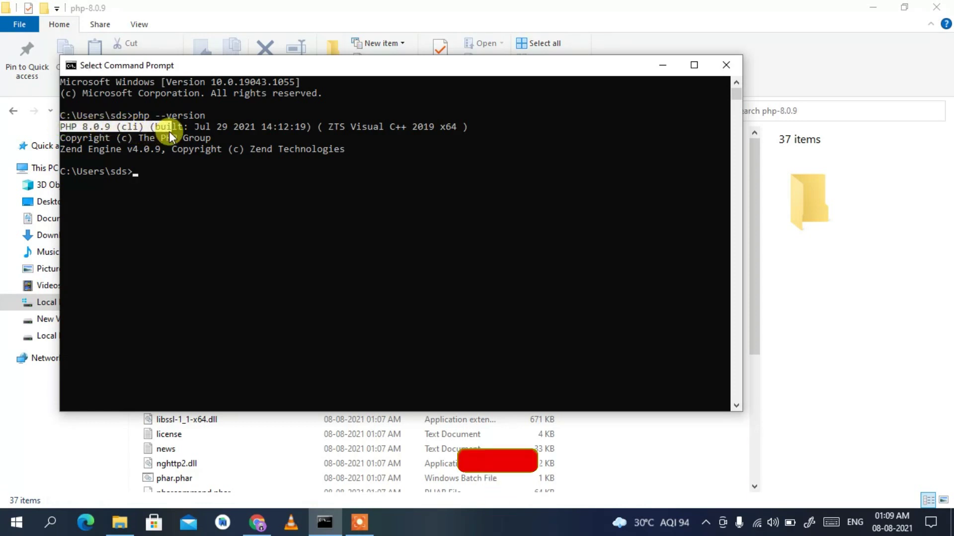
click(727, 65)
click(938, 6)
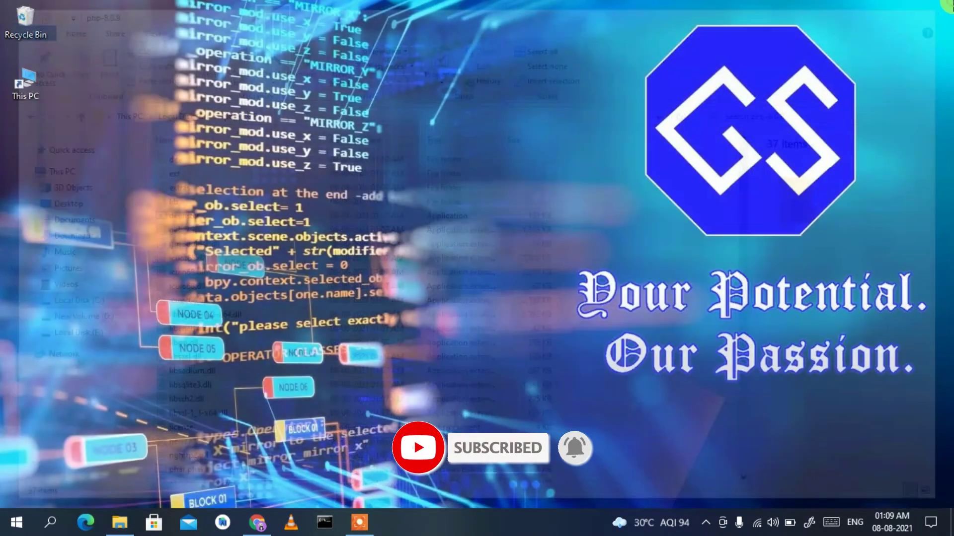
Step: Create a new desktop folder named php-workspace and open it
right_click(487, 134)
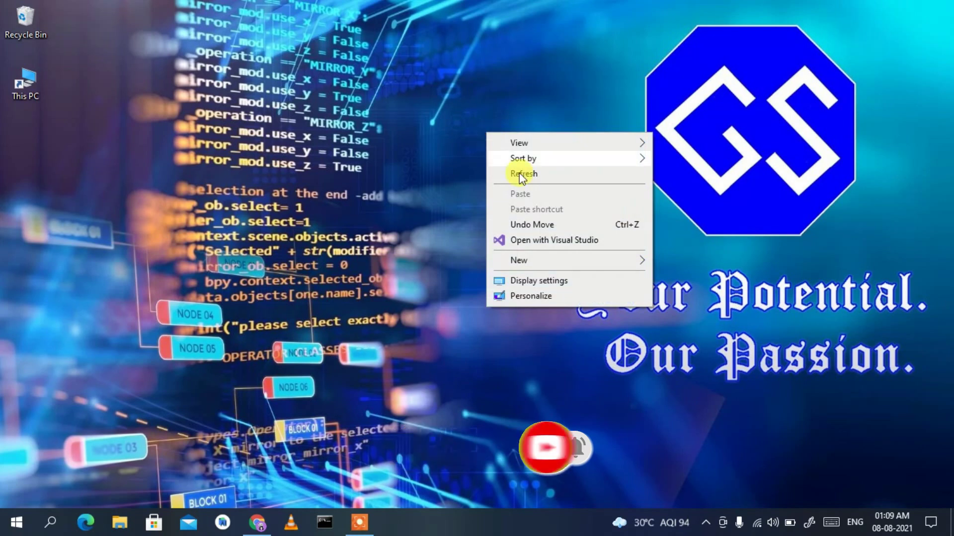
mouse_move(581, 261)
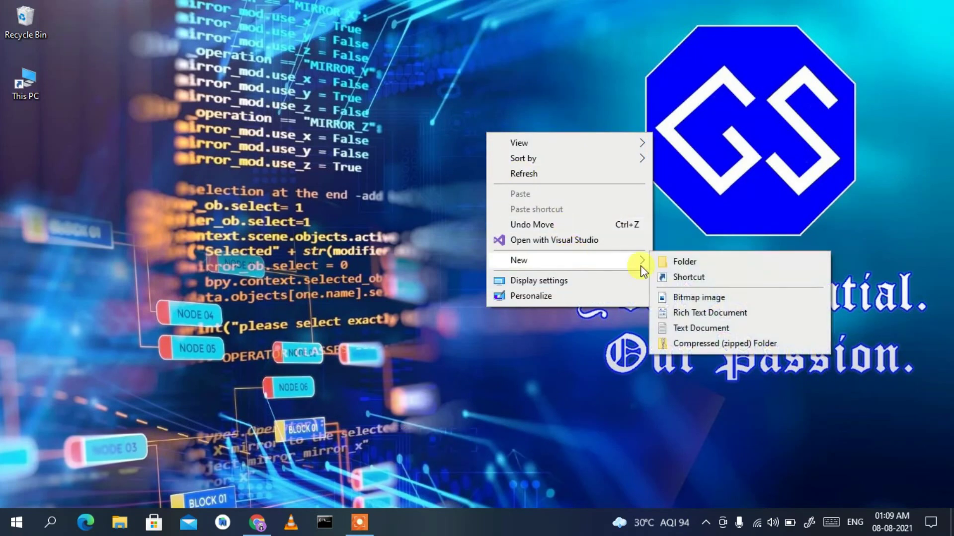
click(693, 265)
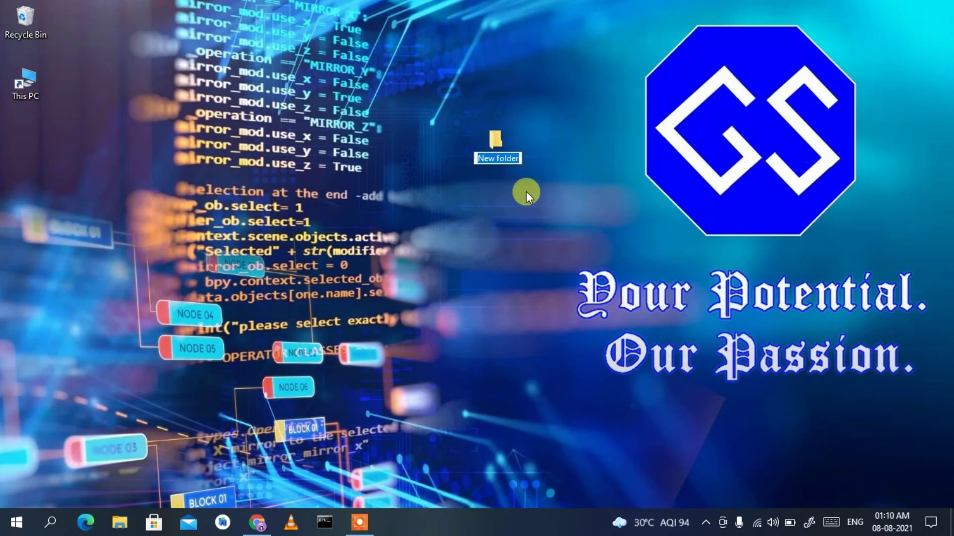
text(ph)
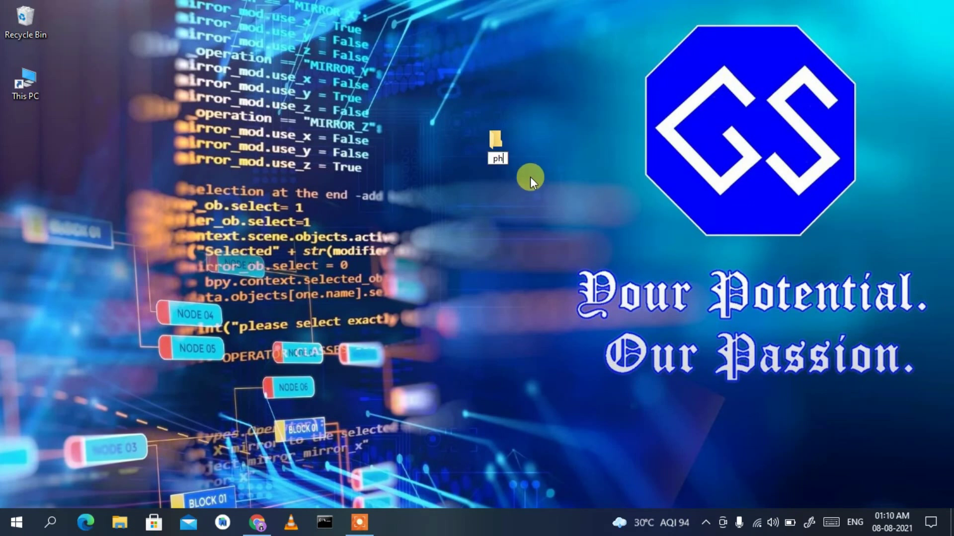
text(p-workspace)
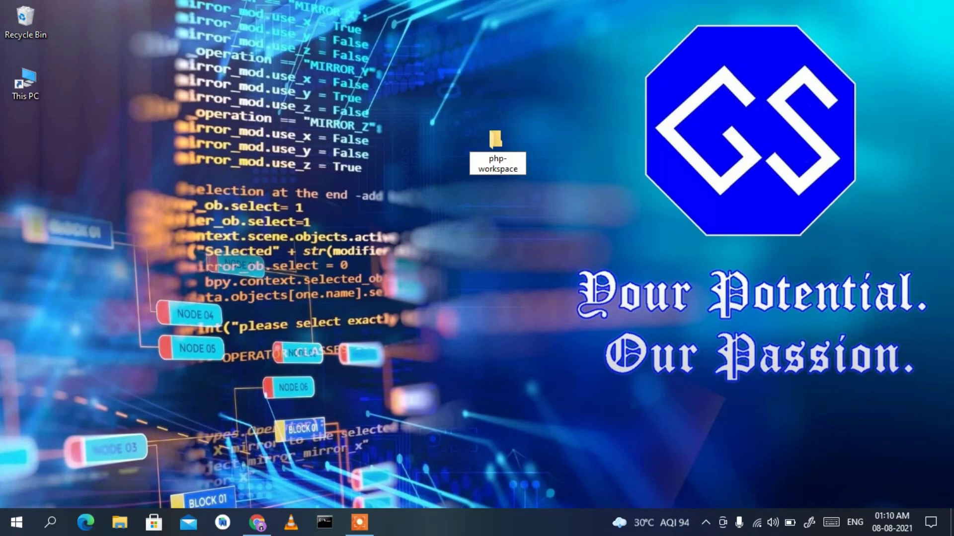
key(Return)
key(Return)
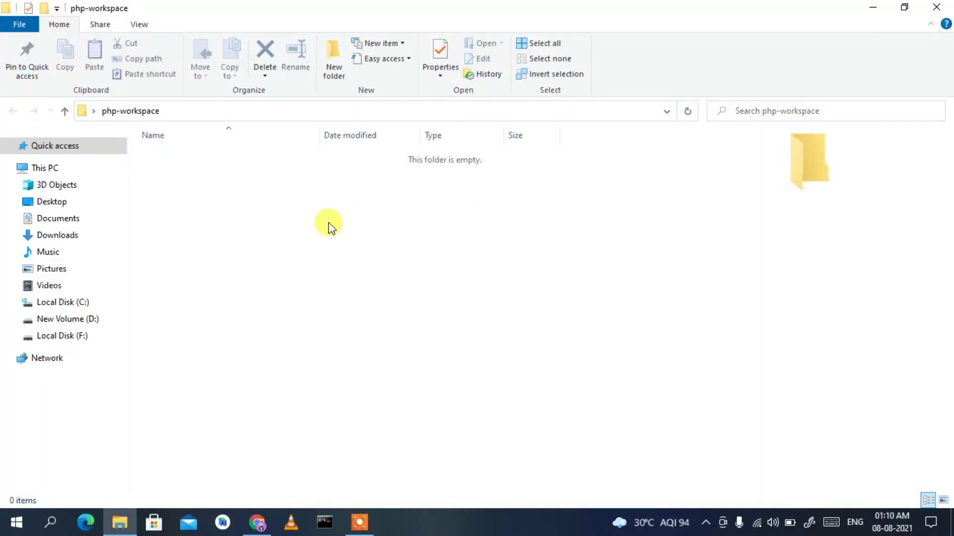
Step: Create a new text document in php-workspace and open it in Notepad
right_click(330, 223)
mouse_move(468, 400)
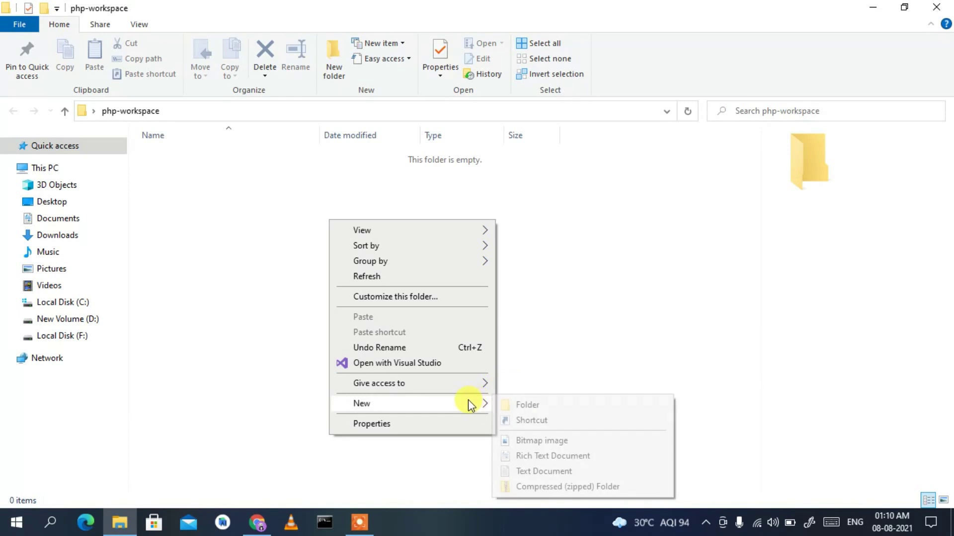
click(548, 470)
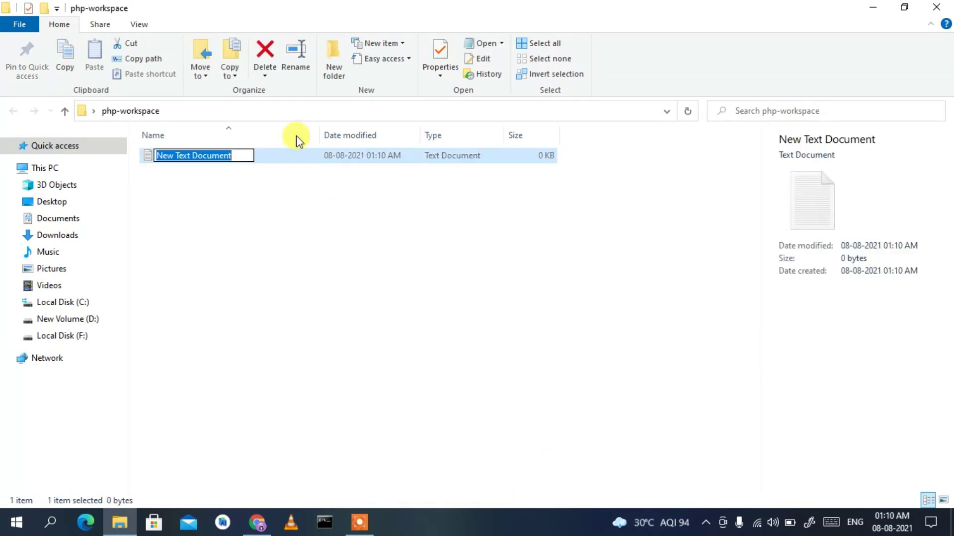
click(283, 162)
double_click(283, 162)
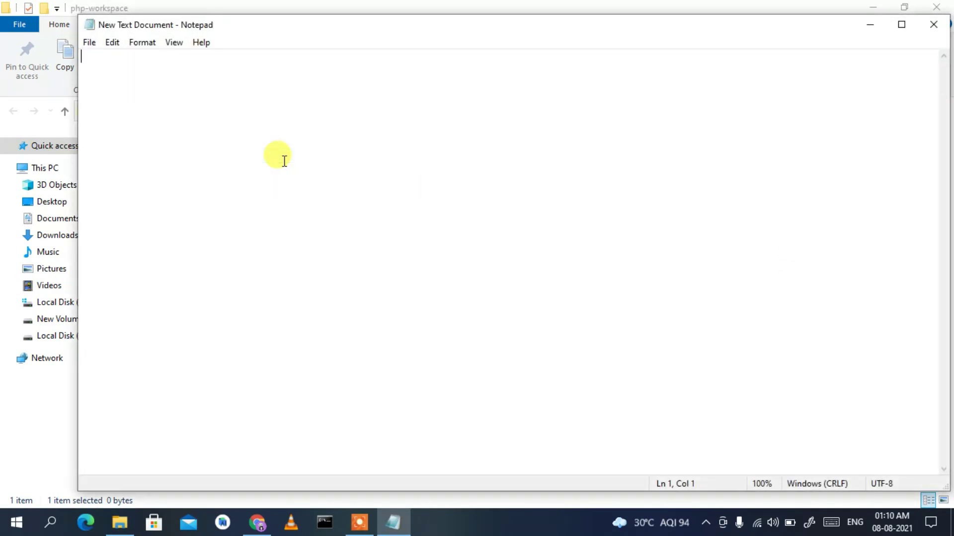
Step: Write the script with <?php, echo "Hello World"; and ?> on separate lines
text(<?php)
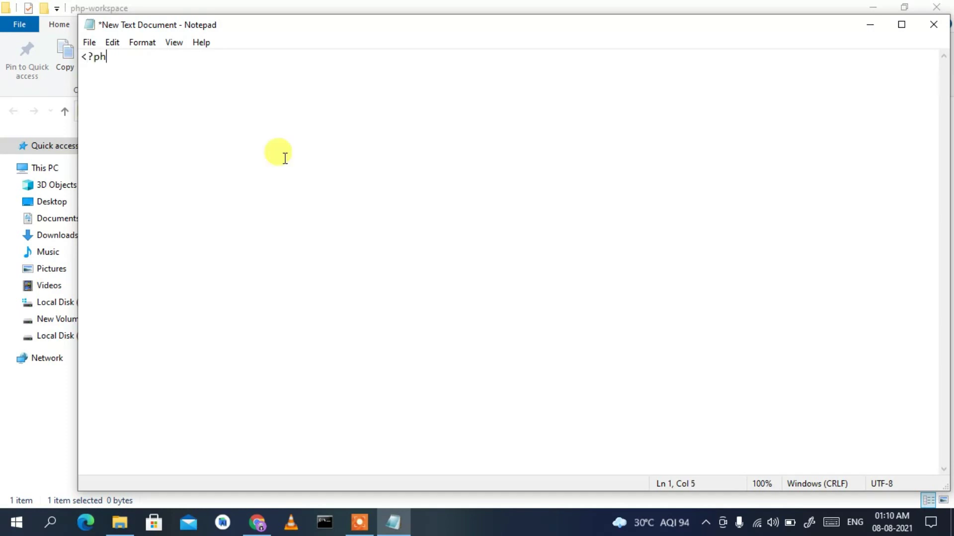
key(Return)
key(Return)
key(Return)
text(?>)
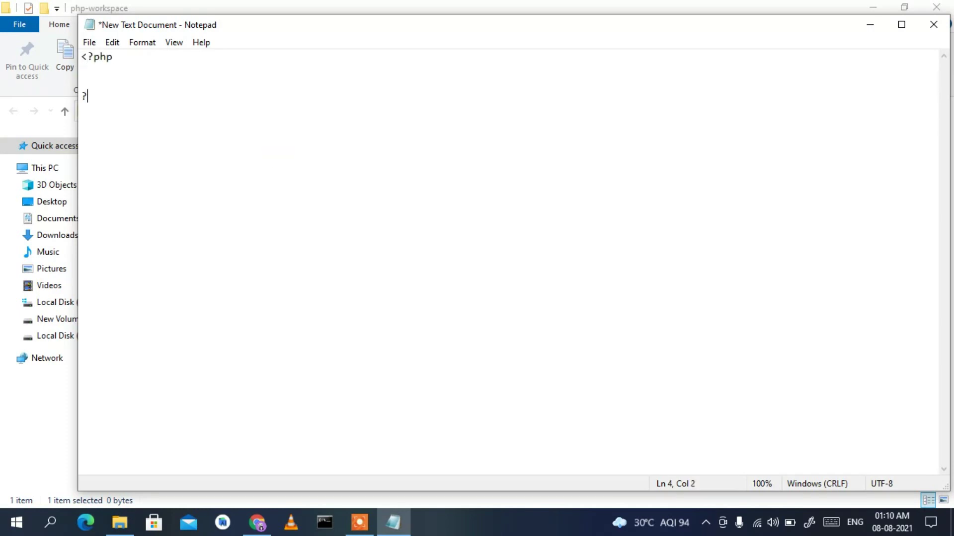
key(Up)
key(Up)
key(Return)
text(echo ")
text(";)
key(Left)
key(Left)
text(Hello World)
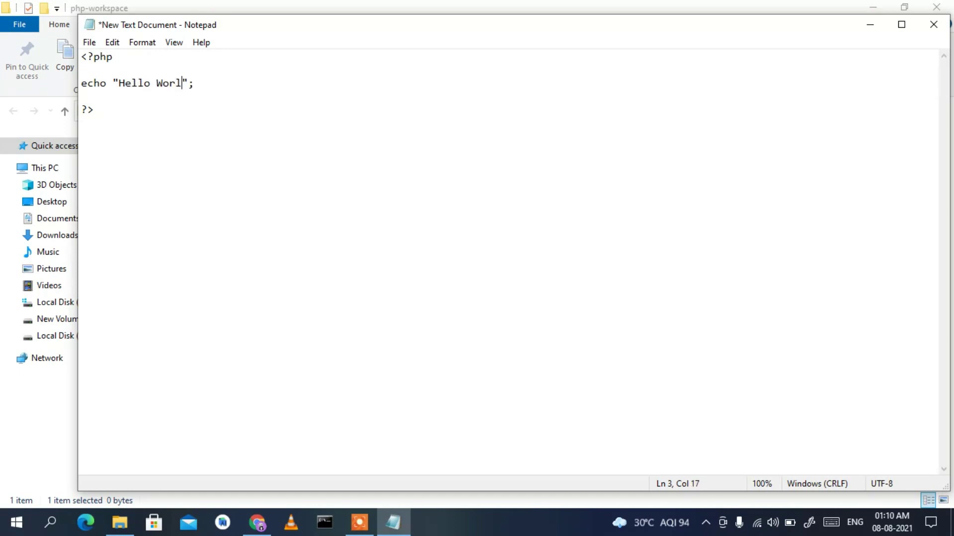
click(90, 42)
Step: Save the script as prog.php in php-workspace with Save as type set to All Files
click(153, 125)
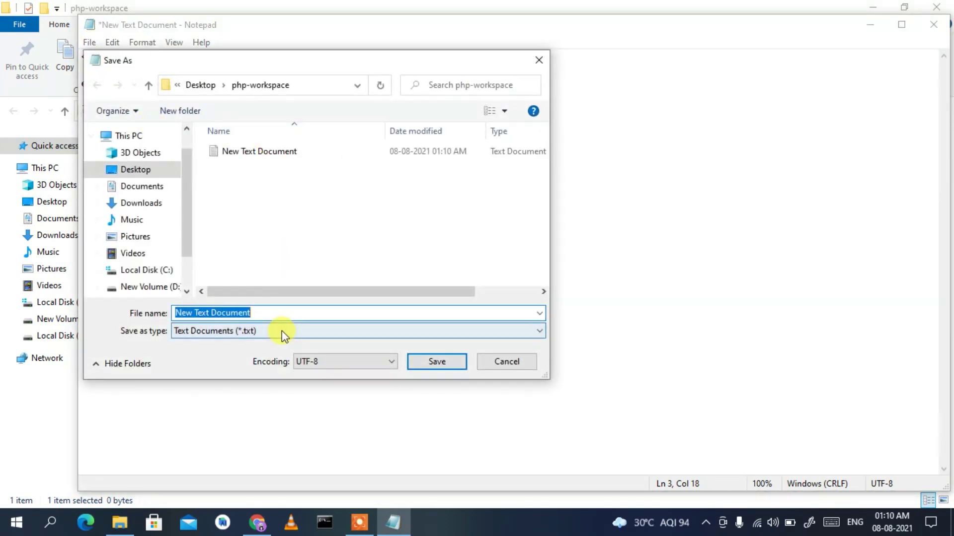
text(pr)
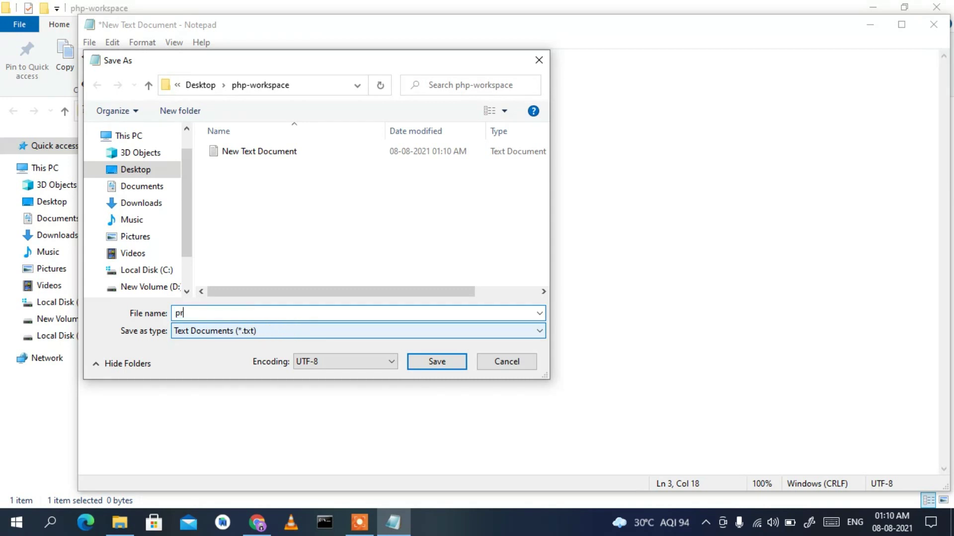
text(og.php)
click(213, 337)
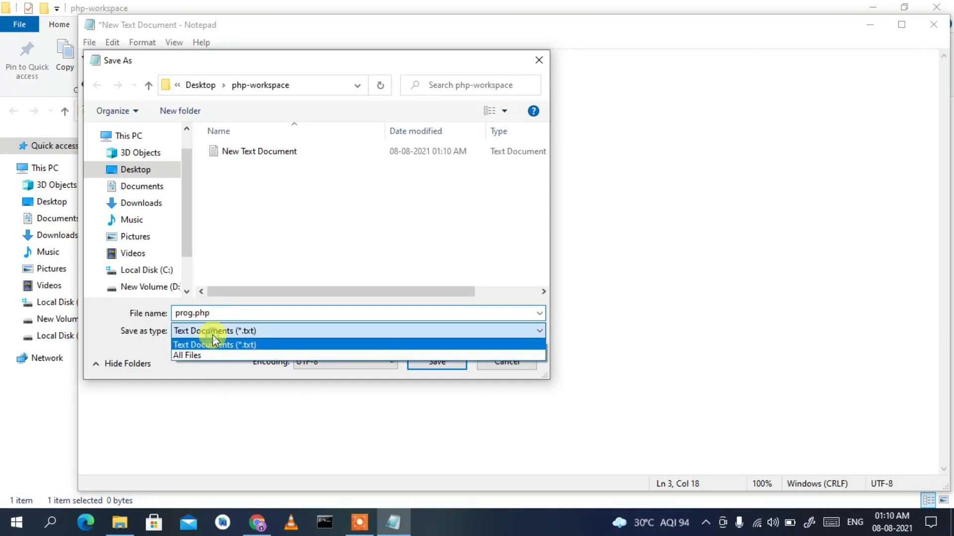
click(205, 355)
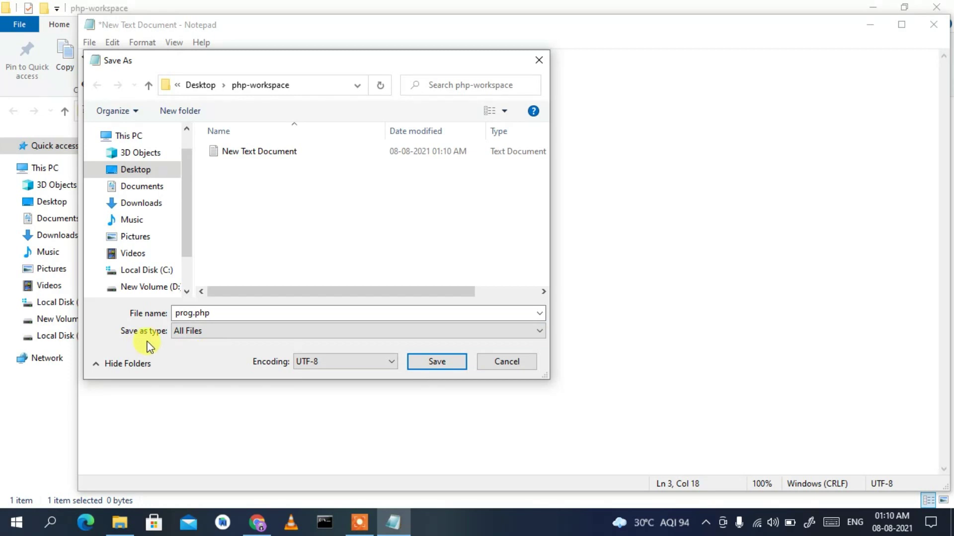
double_click(241, 312)
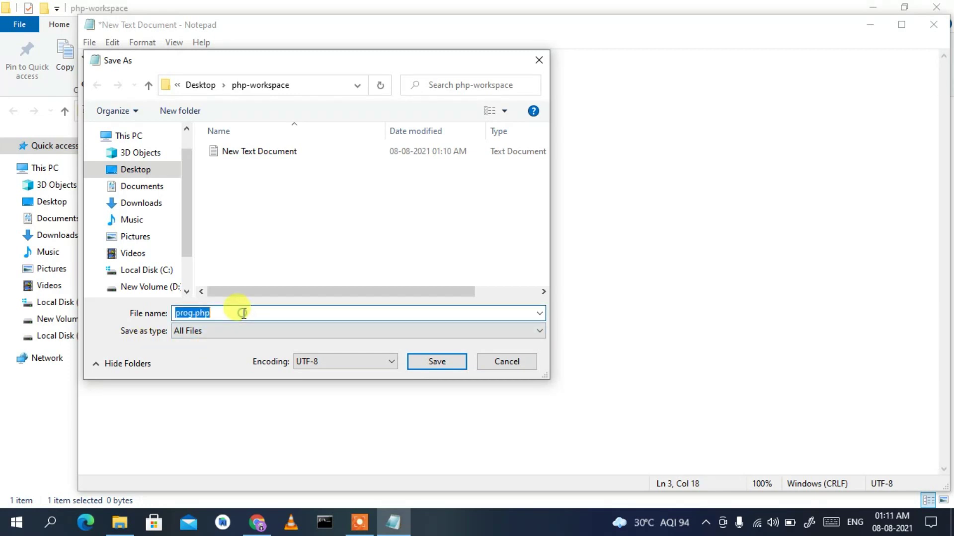
click(214, 311)
double_click(213, 311)
key(Delete)
key(ctrl+z)
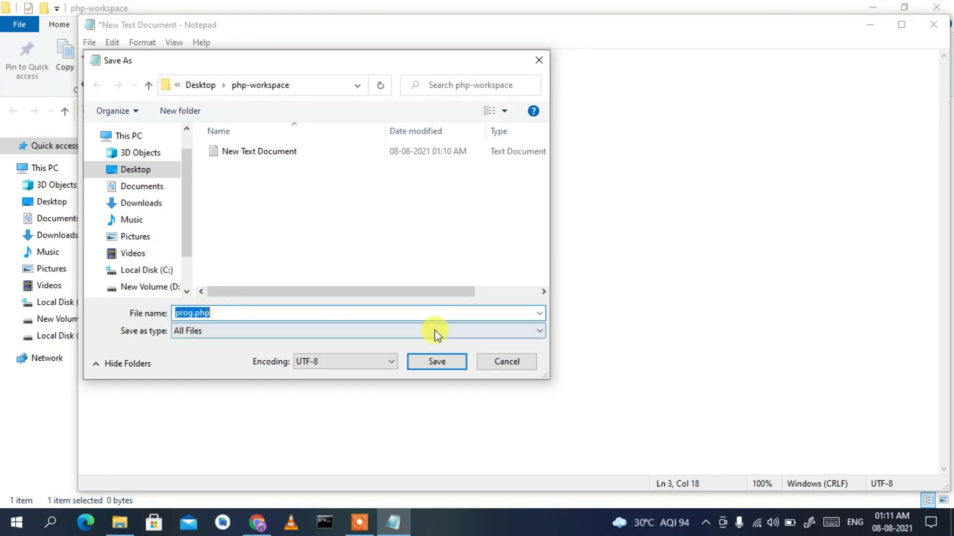
click(452, 366)
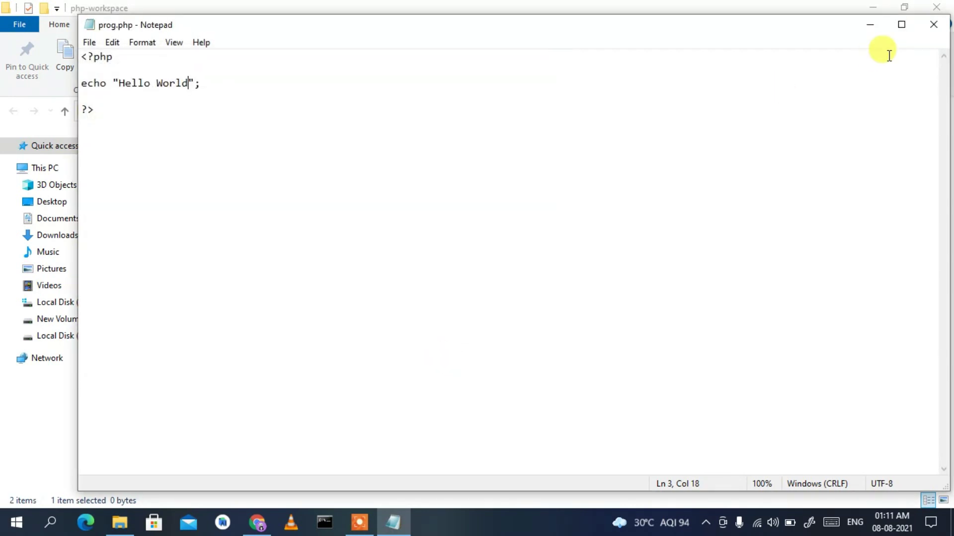
Step: Minimize Notepad and open Command Prompt in the php-workspace folder via the address bar
click(866, 25)
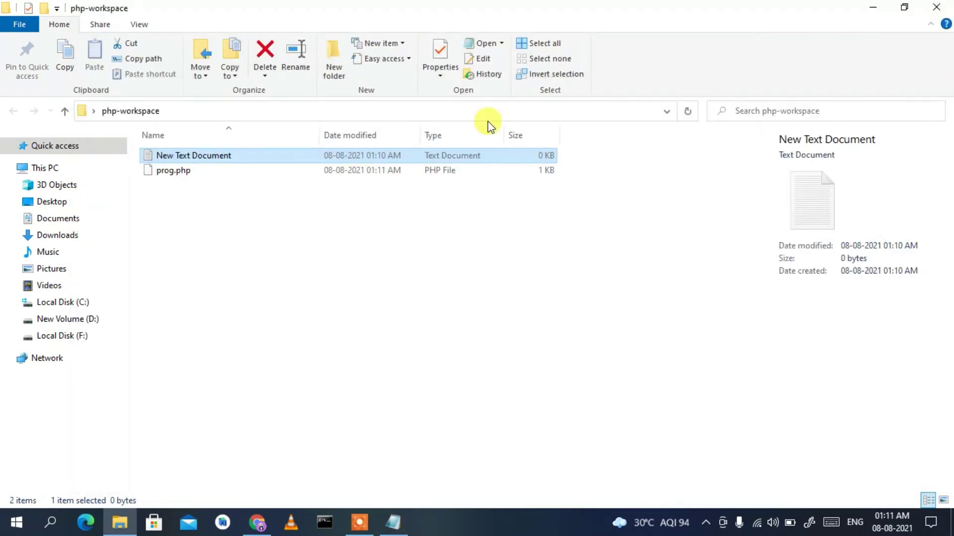
click(277, 199)
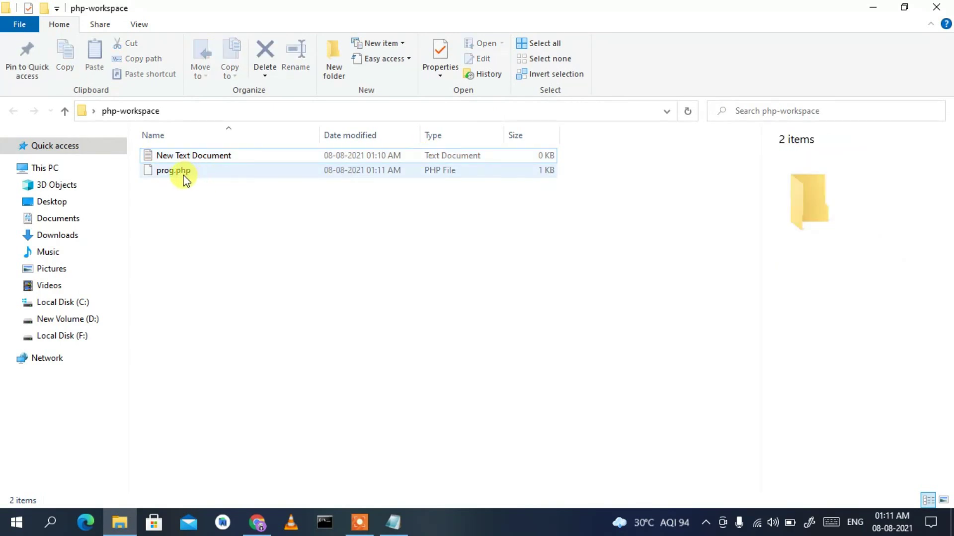
click(193, 176)
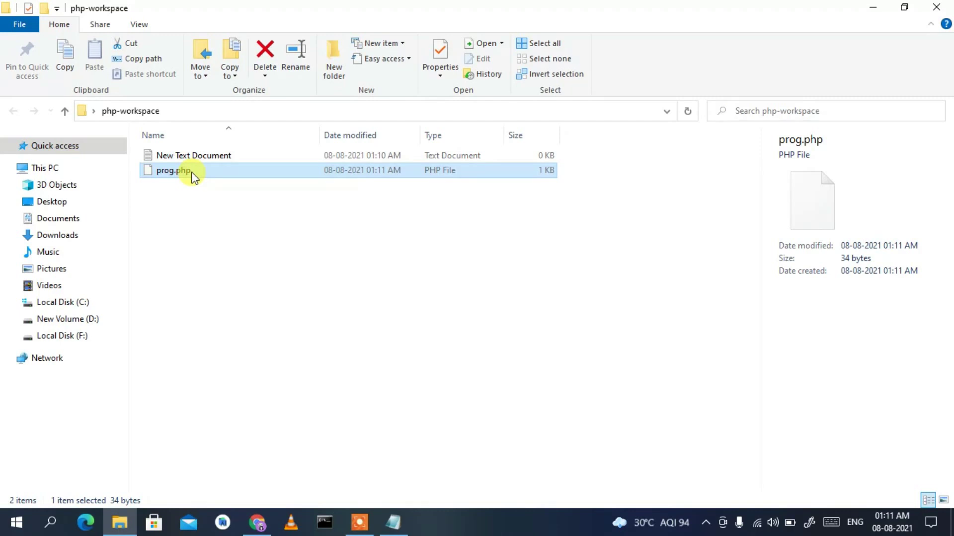
click(335, 109)
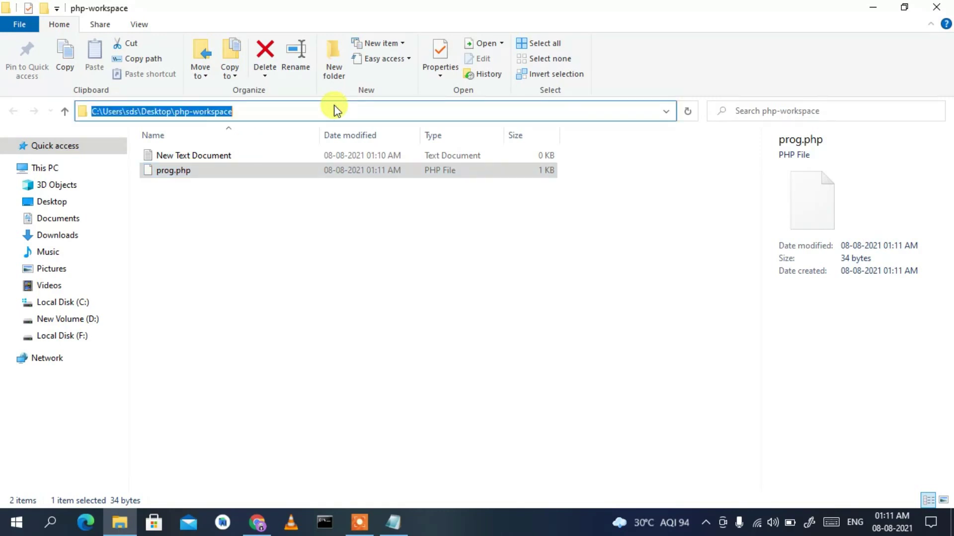
text(cmd)
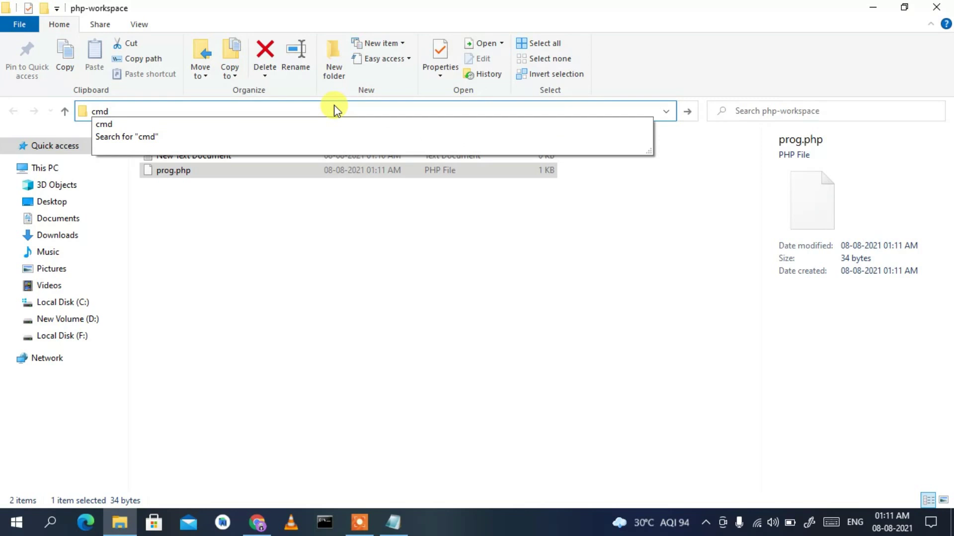
key(Return)
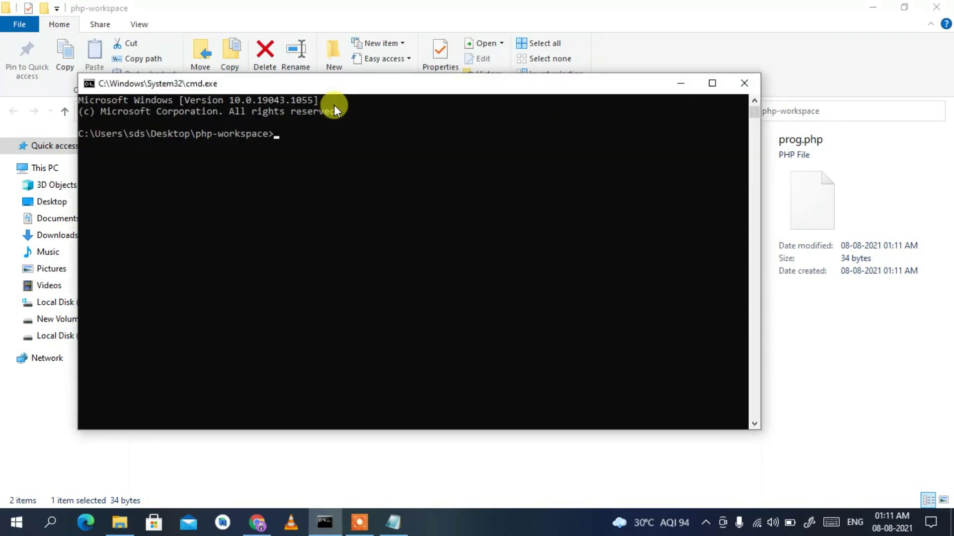
Step: Run 'php prog.php' in the console
drag(278, 139, 187, 133)
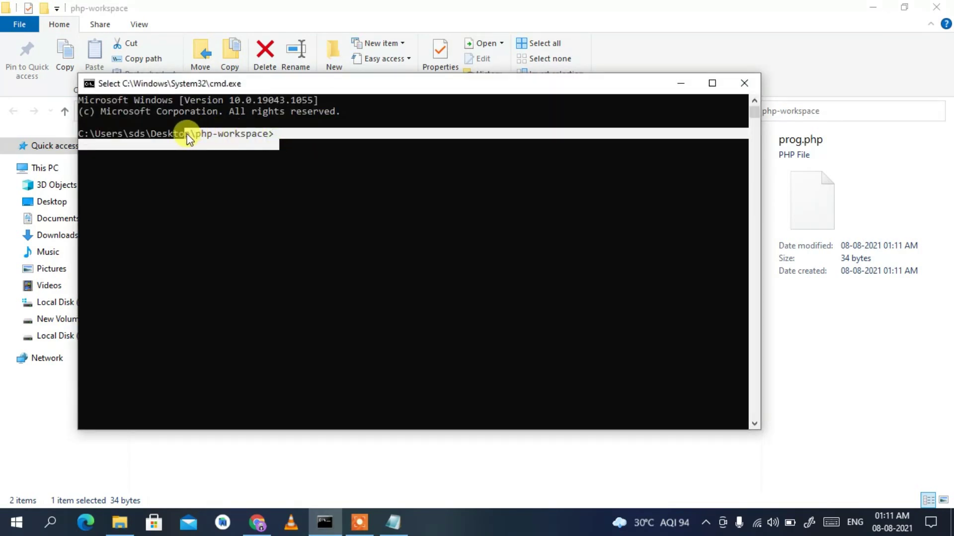
click(353, 140)
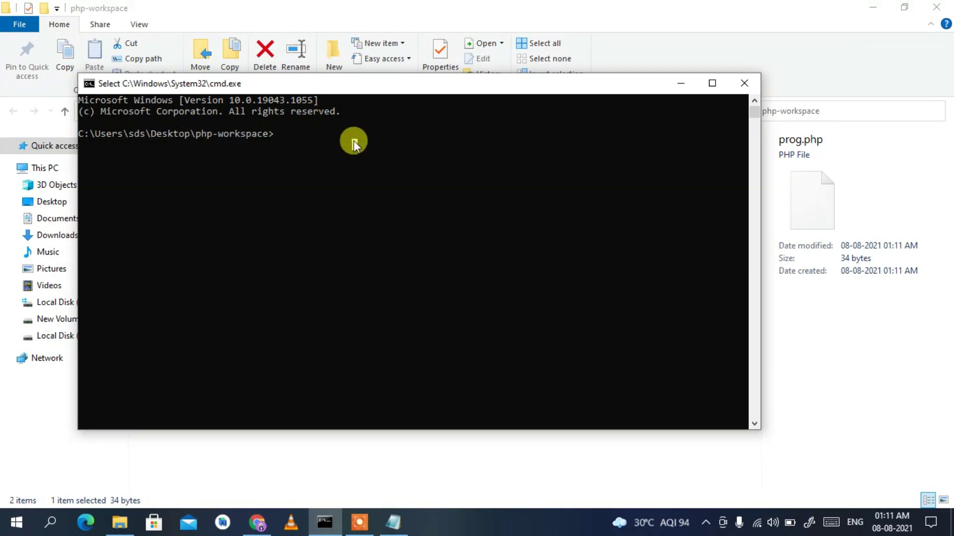
text(php)
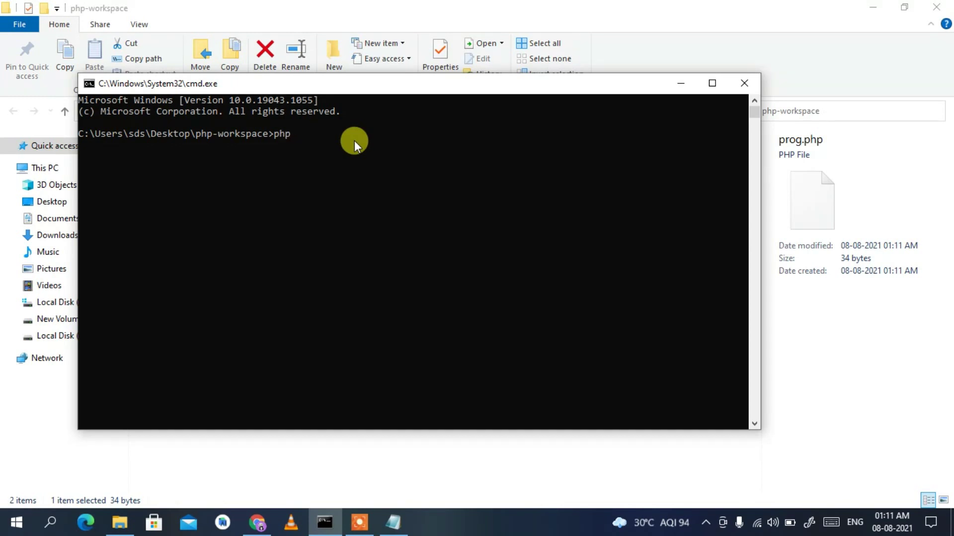
drag(352, 85, 374, 196)
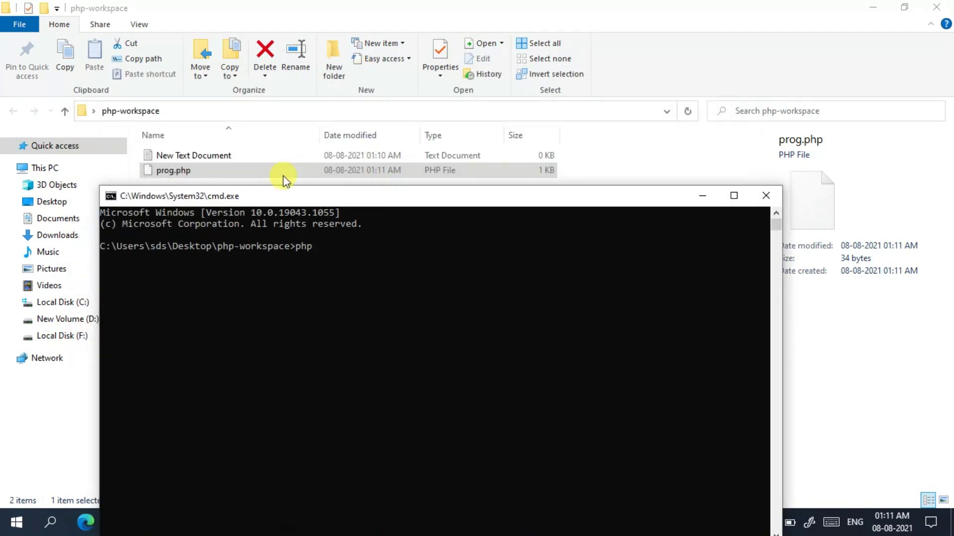
click(163, 170)
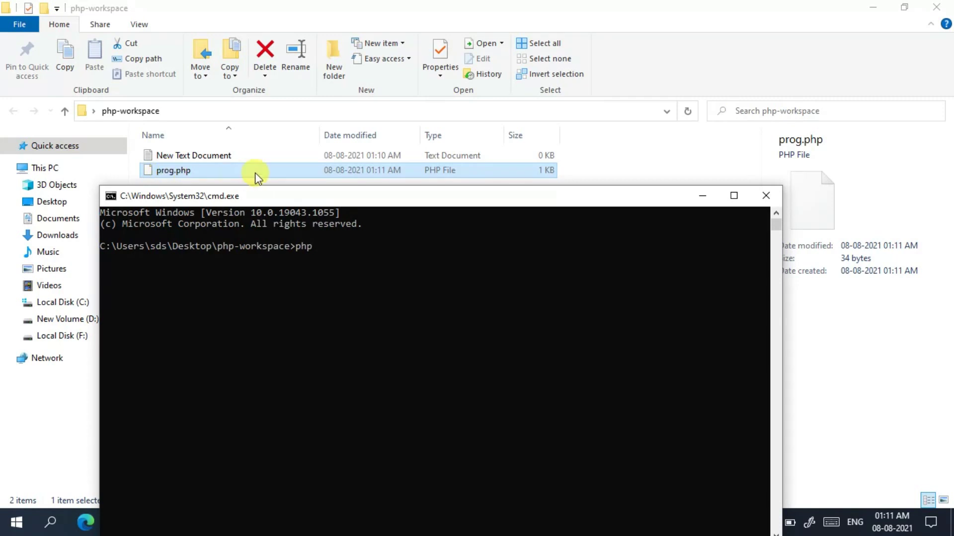
click(413, 257)
text(prog.php)
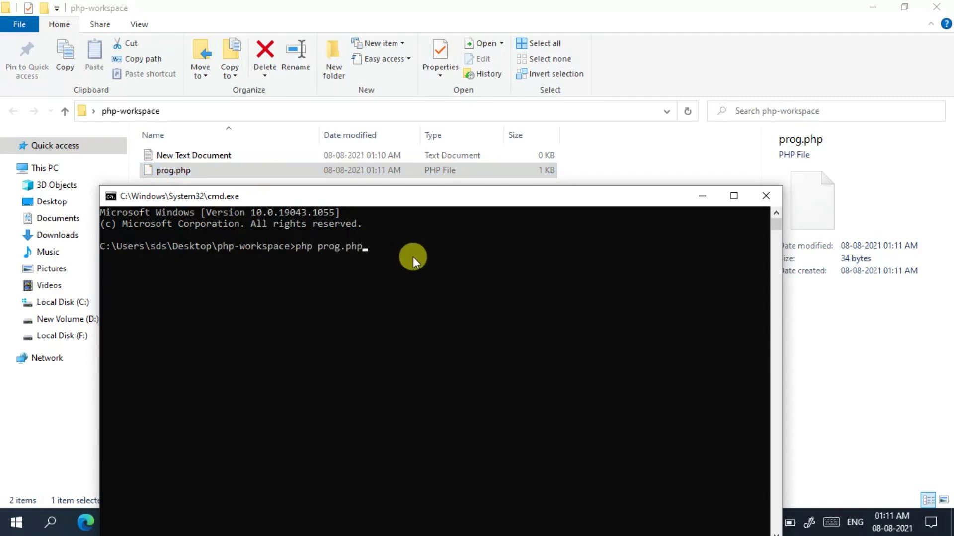
key(Return)
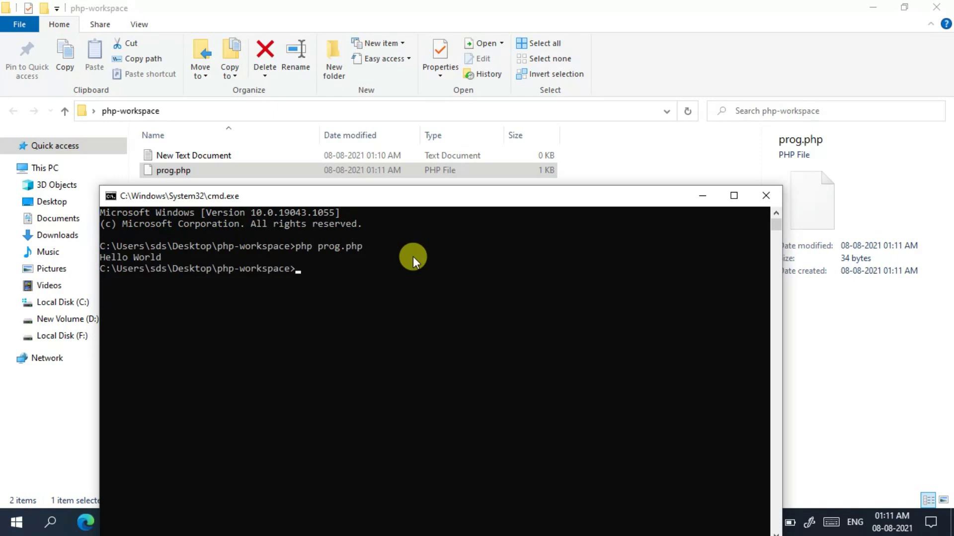
Step: Highlight the printed Hello World output and compare it with prog.php's source
click(169, 257)
drag(146, 259, 97, 261)
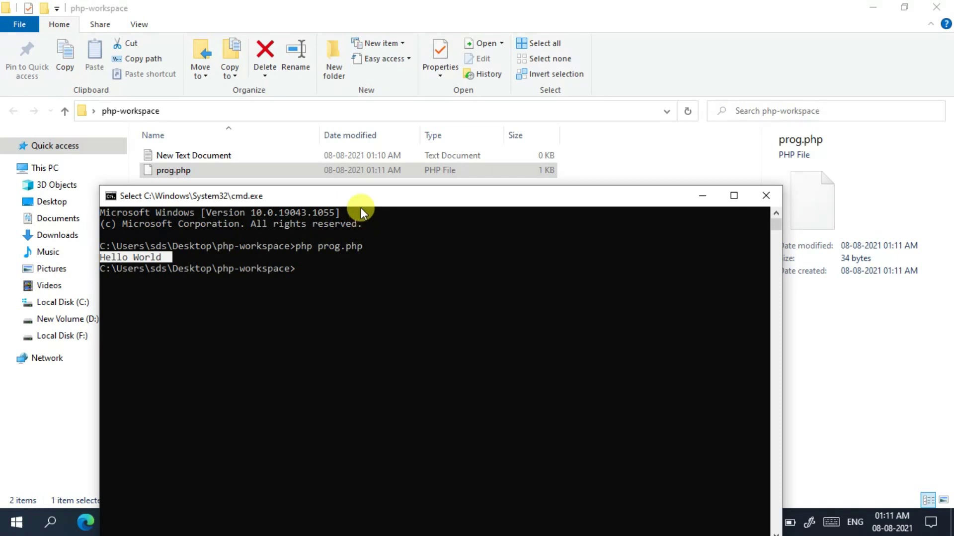
drag(358, 202, 518, 99)
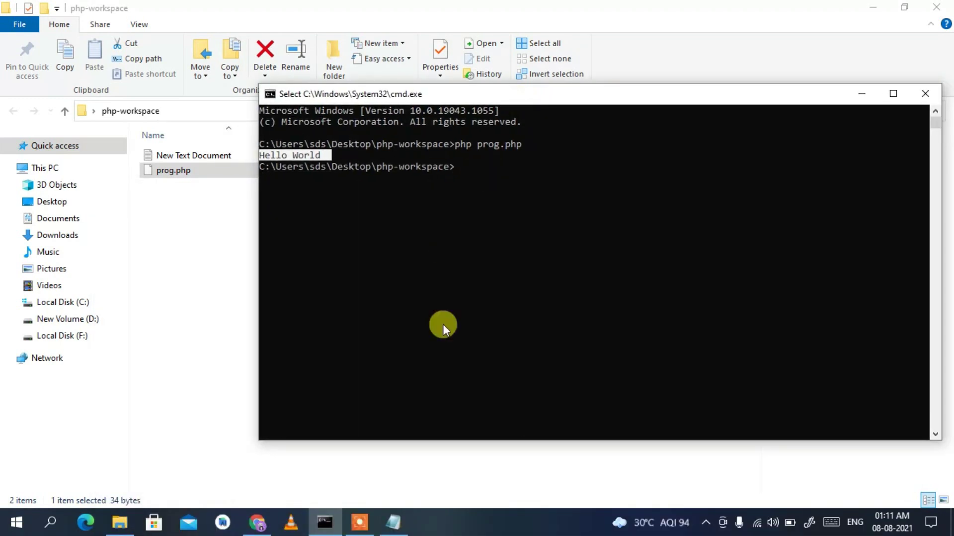
click(396, 527)
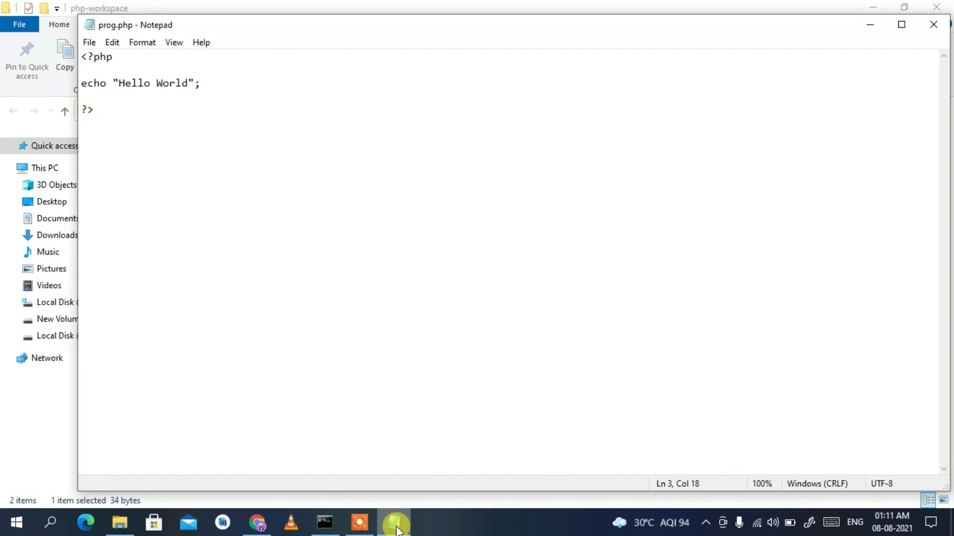
click(396, 527)
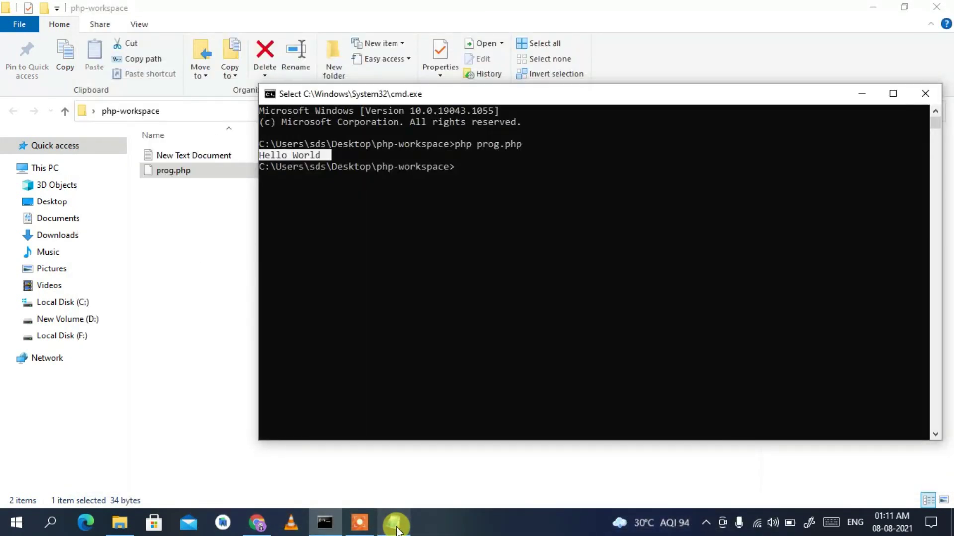